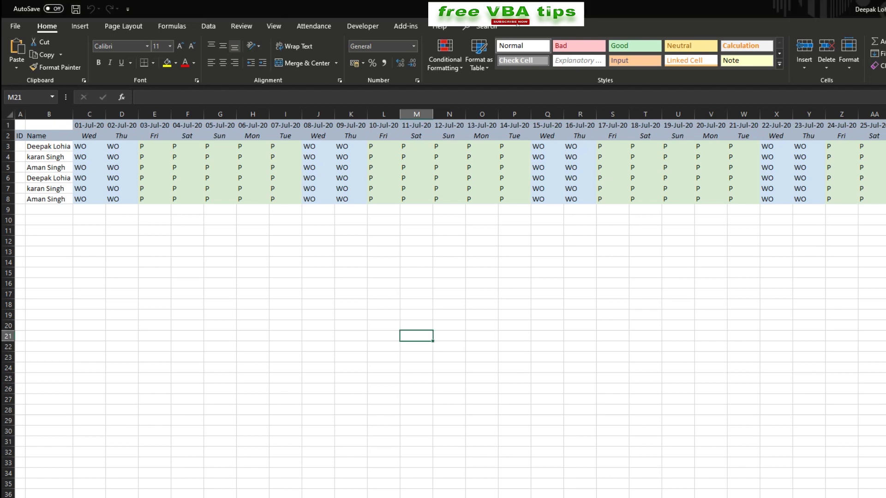
# Fill the attendance header of the existing sheet with the dates and weekdays of Apr-2020.
pyautogui.moveTo(89, 125); pyautogui.dragTo(514, 135)
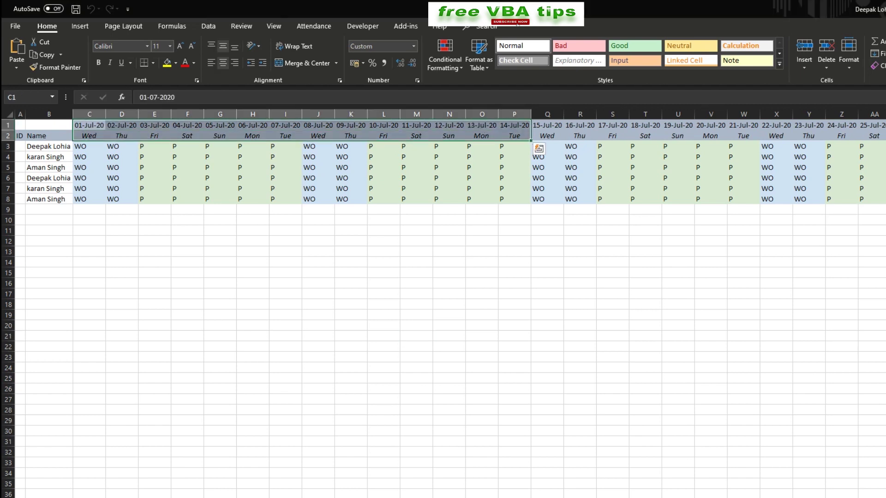
pyautogui.scroll(5, 443, 303)
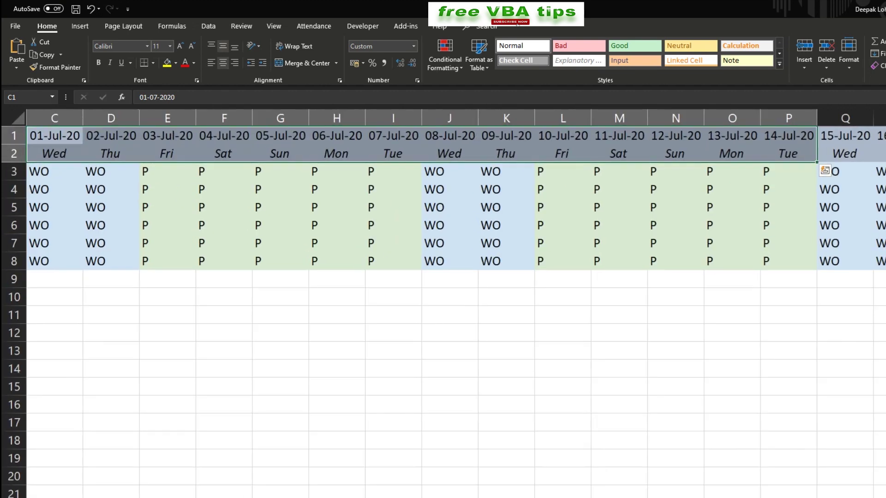
pyautogui.hscroll(-2, 456, 303)
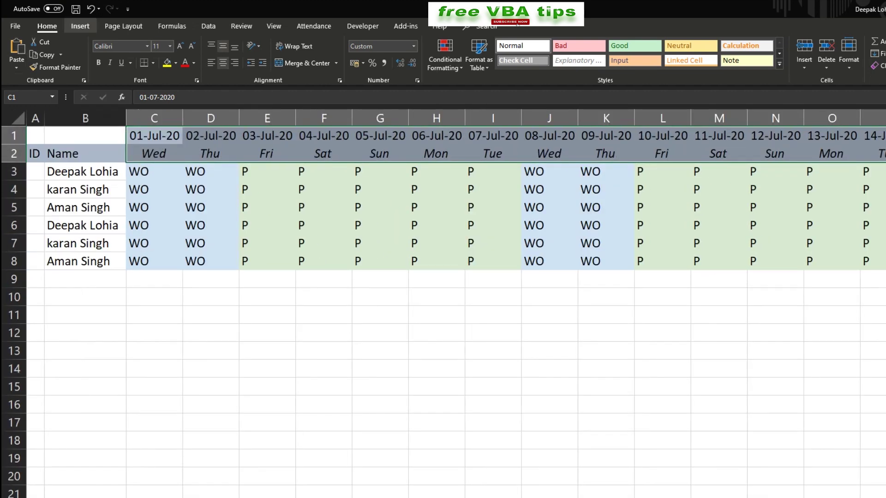
pyautogui.click(313, 25)
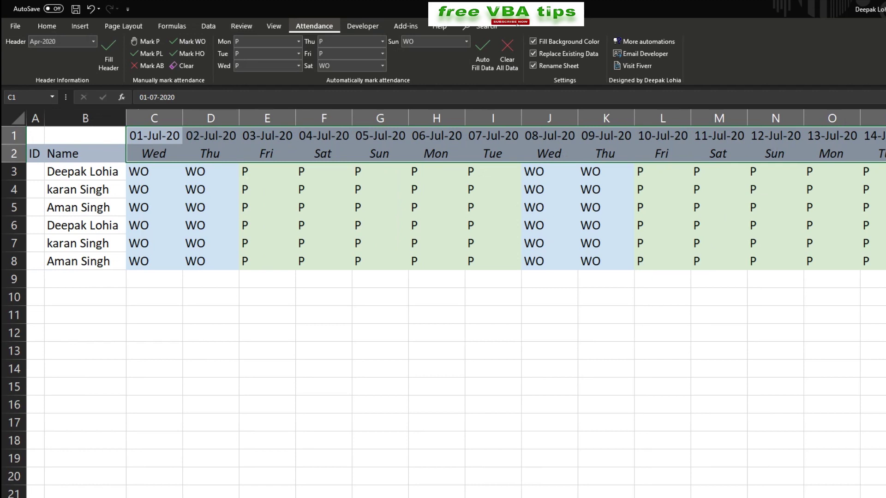
pyautogui.click(109, 55)
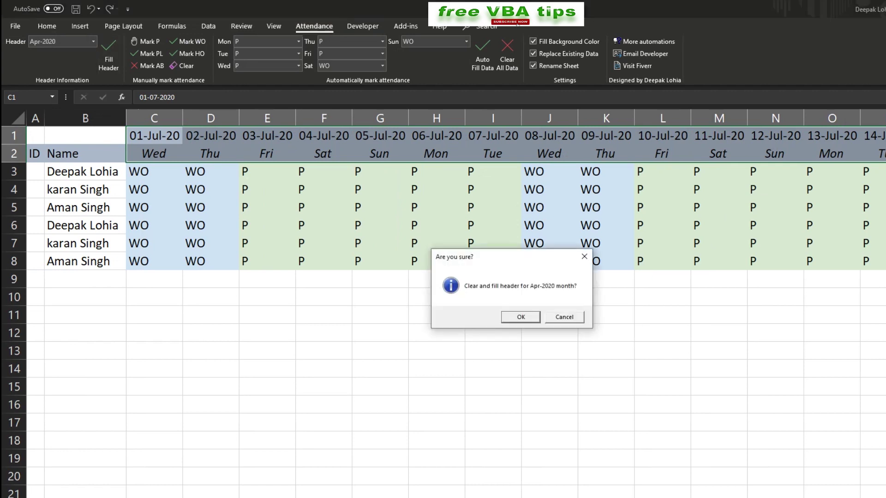
pyautogui.press('Return')
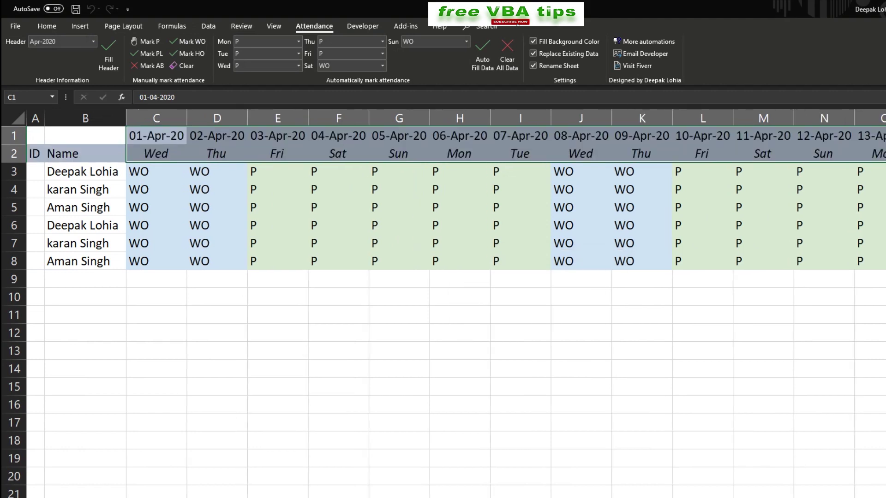
# Clear the attendance data for the entire month and auto-fill it again from the weekday settings.
pyautogui.click(217, 189)
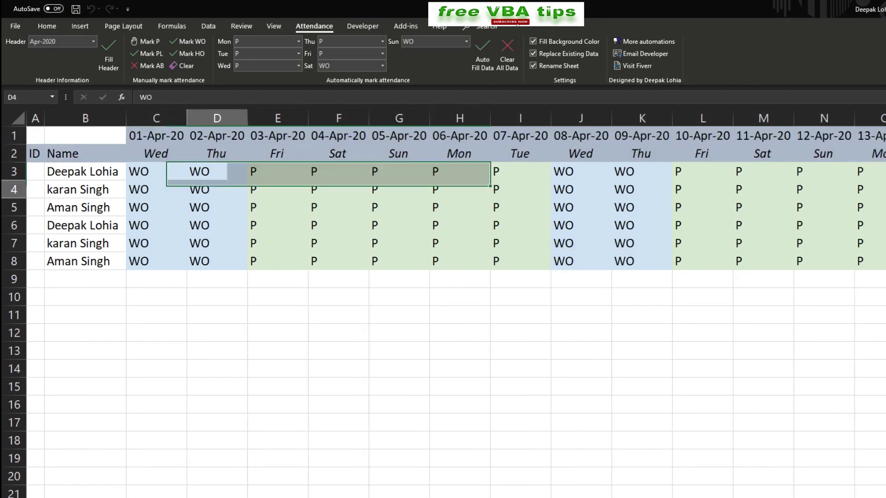
pyautogui.click(507, 55)
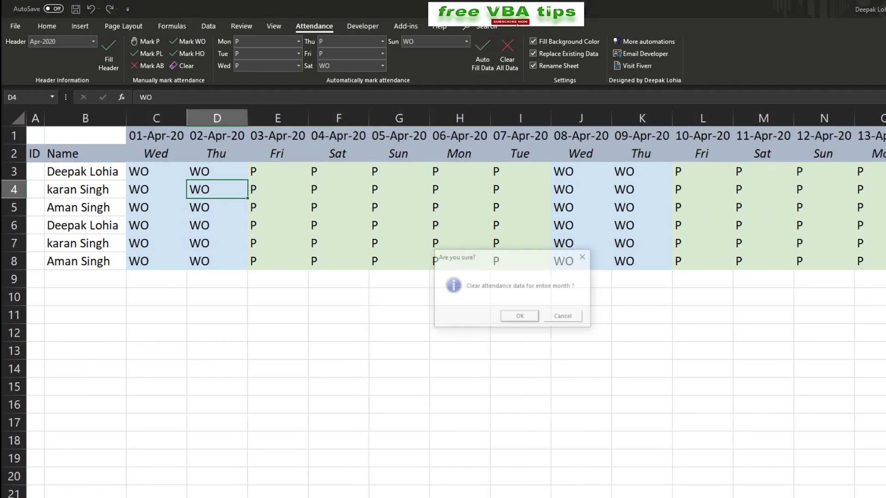
pyautogui.press('Return')
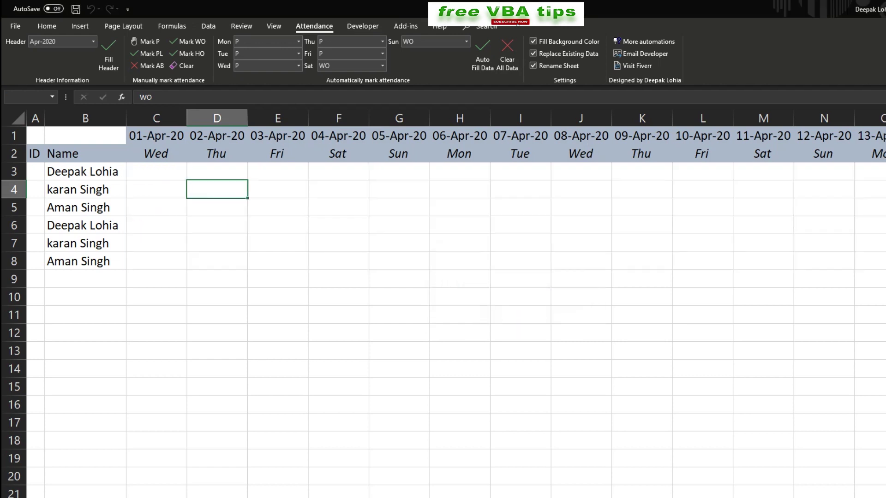
pyautogui.click(483, 55)
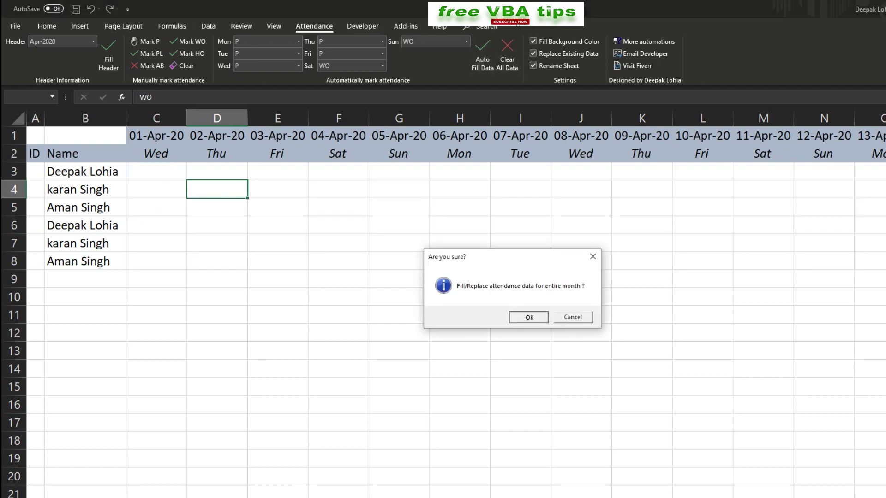
pyautogui.click(530, 317)
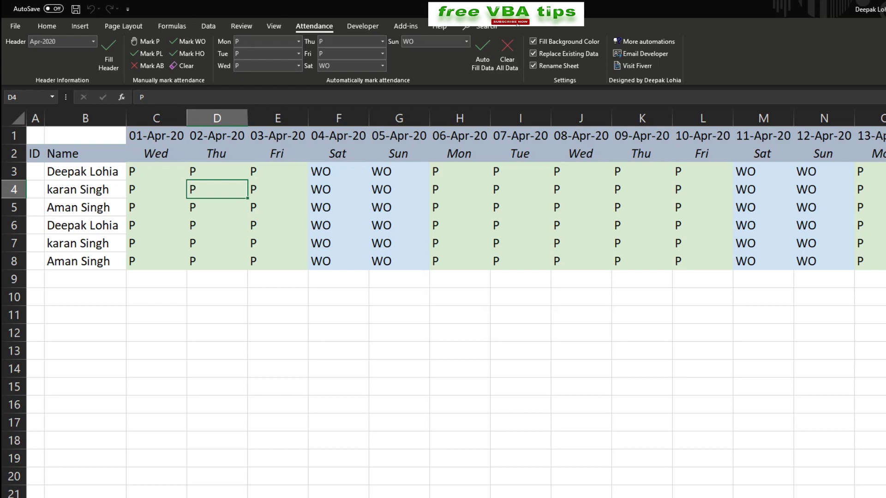
# Add a new blank worksheet, fill its attendance header for May-2020, and check the dates through the month's end.
pyautogui.hotkey('shift', 'F11')
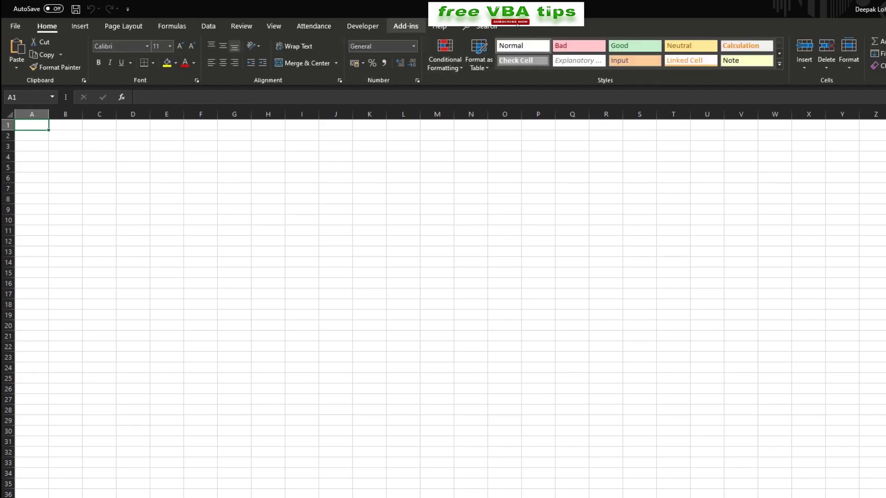
pyautogui.click(314, 26)
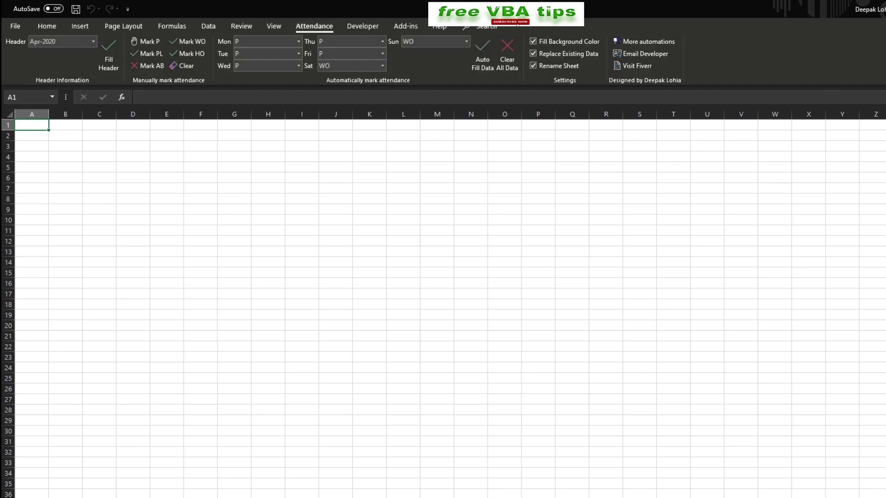
pyautogui.click(93, 41)
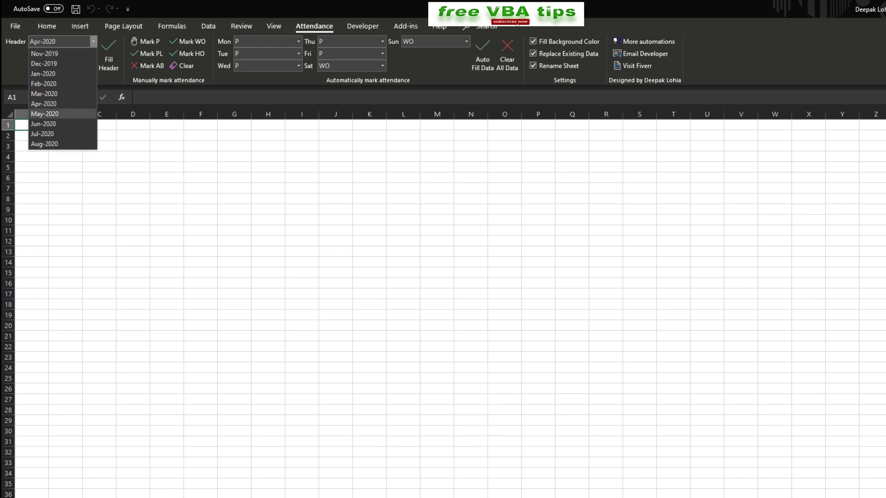
pyautogui.click(45, 114)
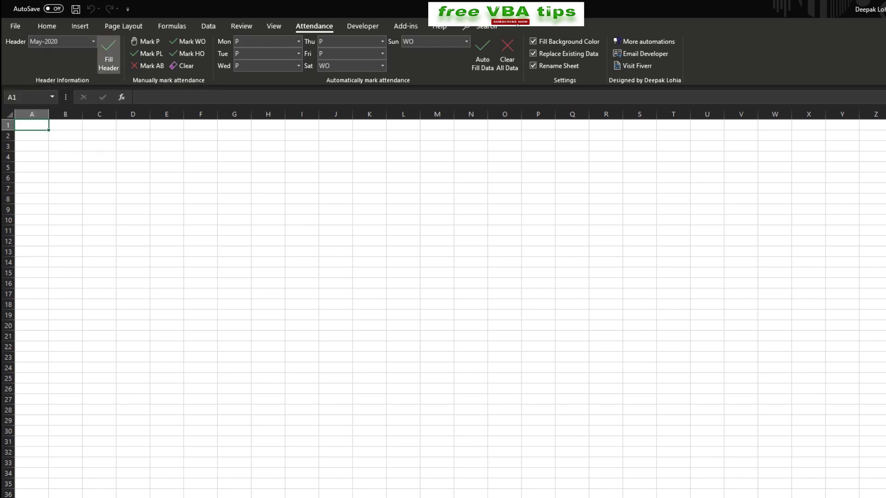
pyautogui.click(108, 55)
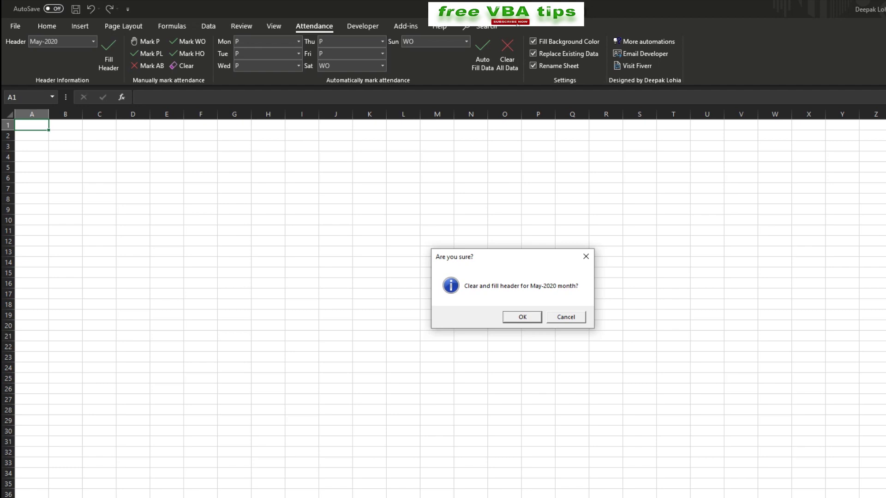
pyautogui.press('Return')
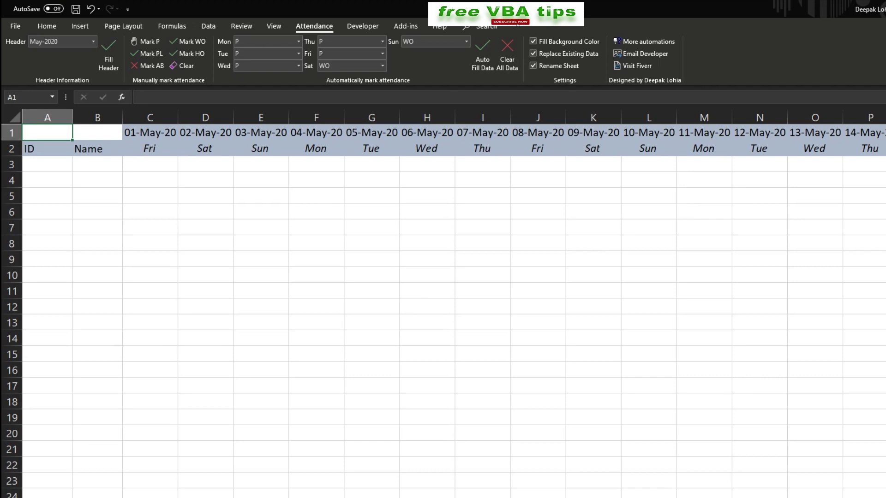
pyautogui.click(97, 148)
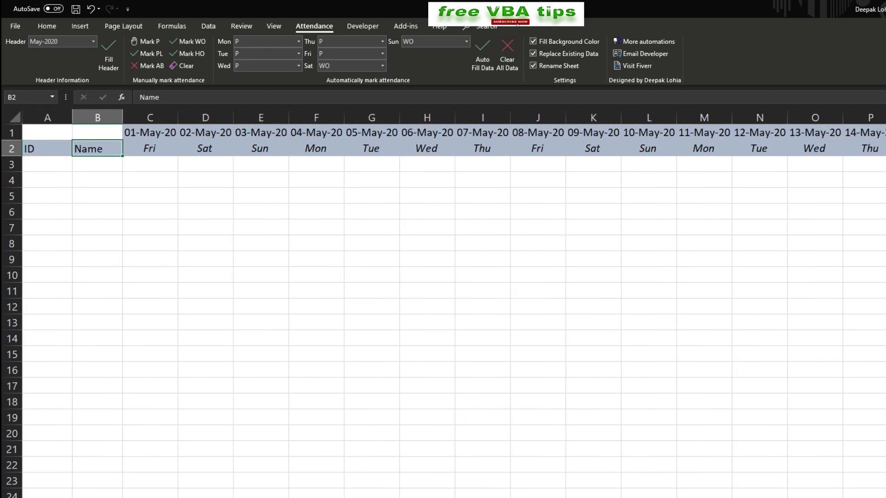
pyautogui.press('Right')
pyautogui.press('Up')
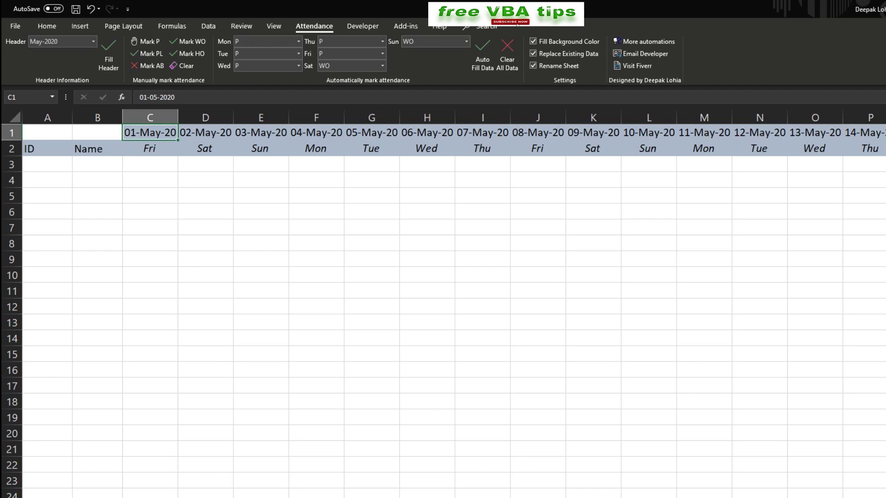
pyautogui.hscroll(5, 454, 304)
pyautogui.hotkey('ctrl', 'Right')
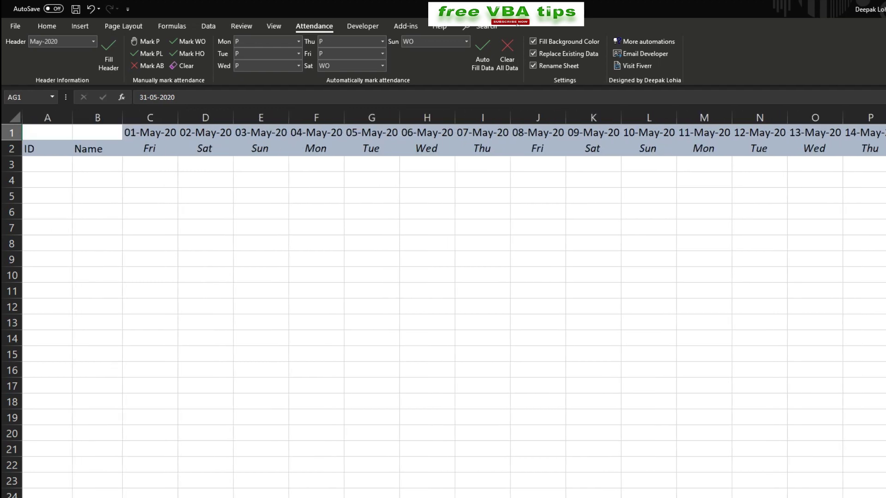
# Replace the new sheet's attendance header with the one for Feb-2020 and check its last dates.
pyautogui.click(93, 41)
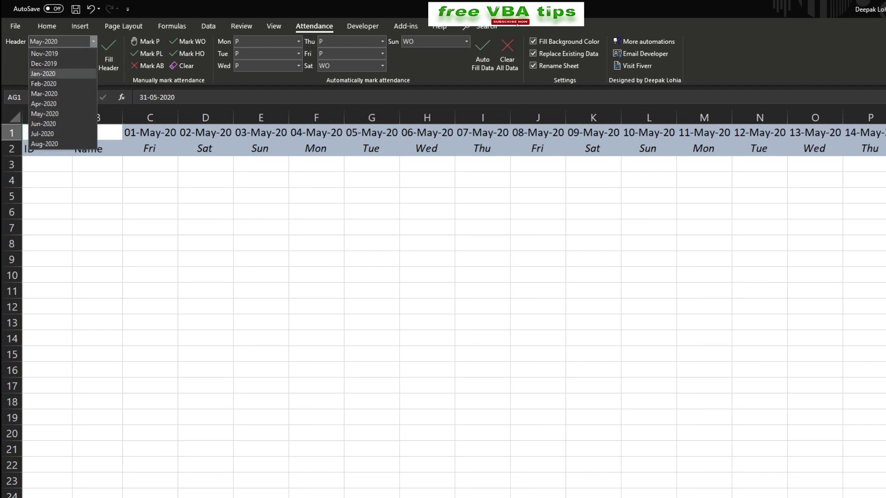
pyautogui.click(43, 83)
pyautogui.click(109, 55)
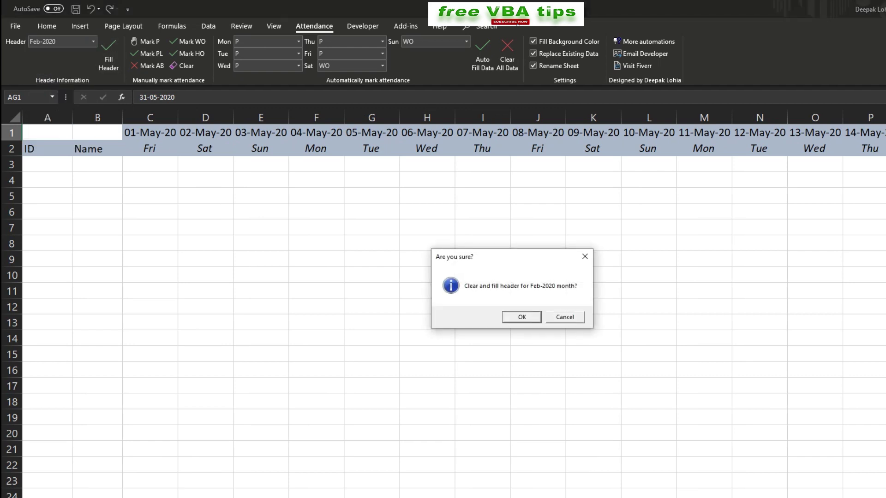
pyautogui.press('Return')
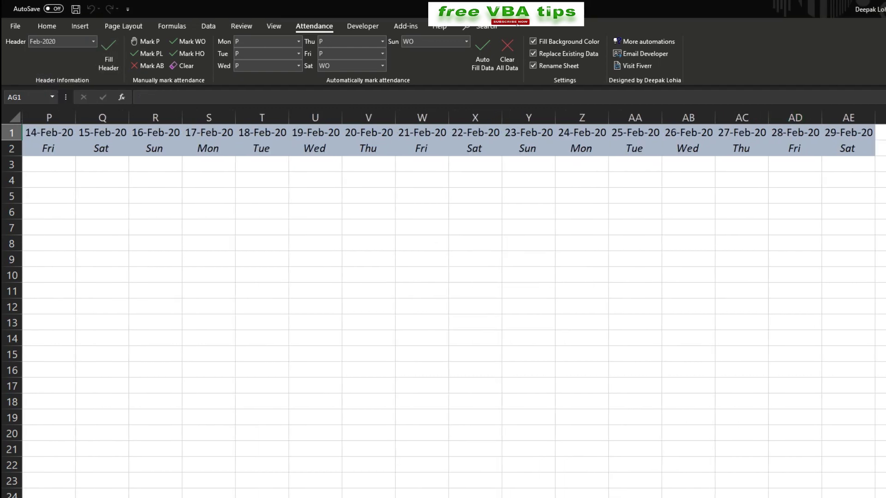
pyautogui.moveTo(848, 132); pyautogui.dragTo(688, 148)
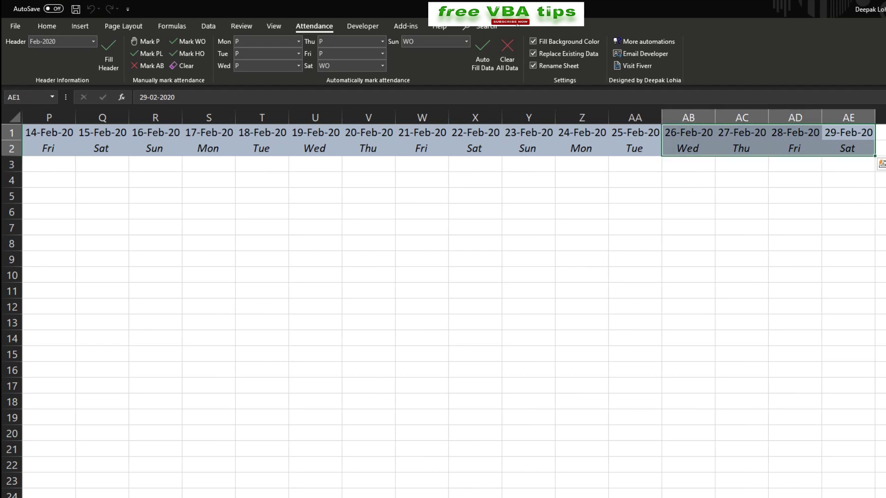
pyautogui.hscroll(-5, 454, 303)
# Enter four employees' first names in the Name column, cells B3 to B6.
pyautogui.click(47, 164)
pyautogui.click(96, 165)
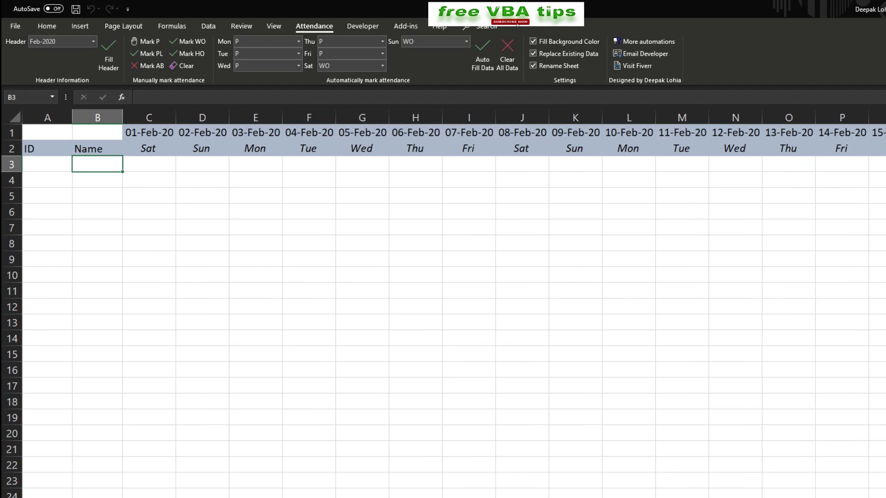
pyautogui.write('Deepak')
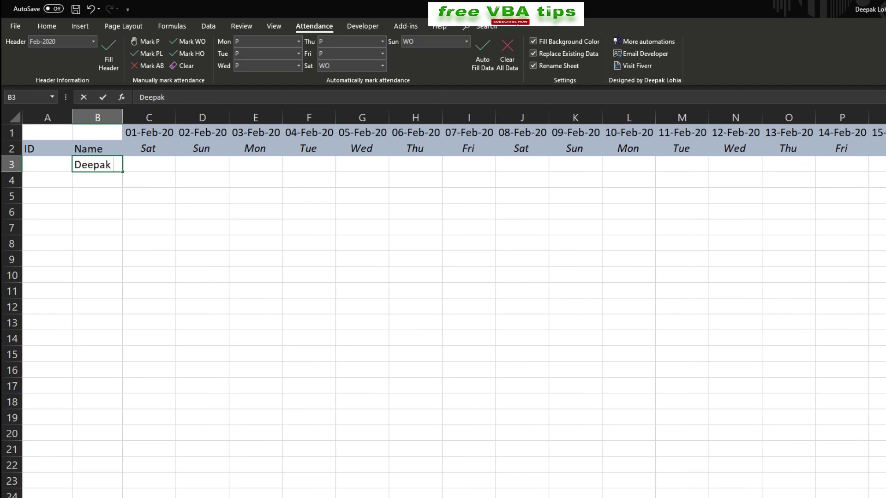
pyautogui.press('Return')
pyautogui.write('Karan')
pyautogui.press('Return')
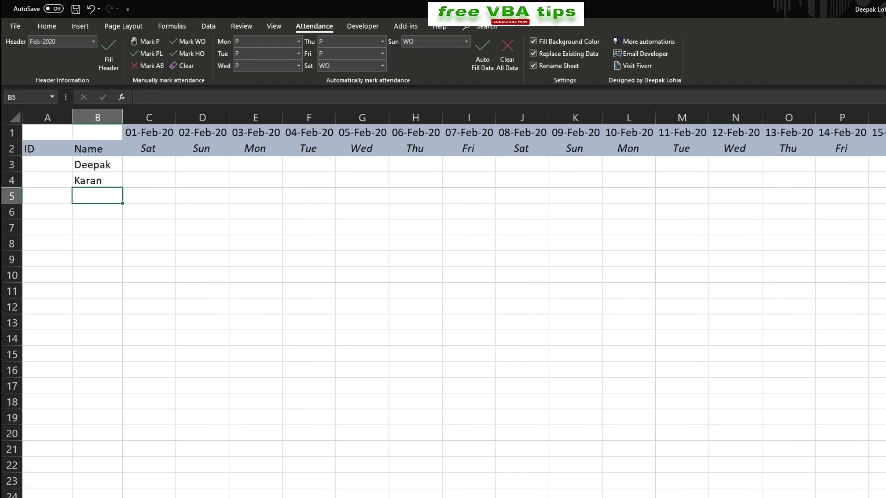
pyautogui.write('Man')
pyautogui.press('Down')
pyautogui.write('P')
pyautogui.press('BackSpace')
pyautogui.press('Up')
pyautogui.write('Aman')
pyautogui.press('Return')
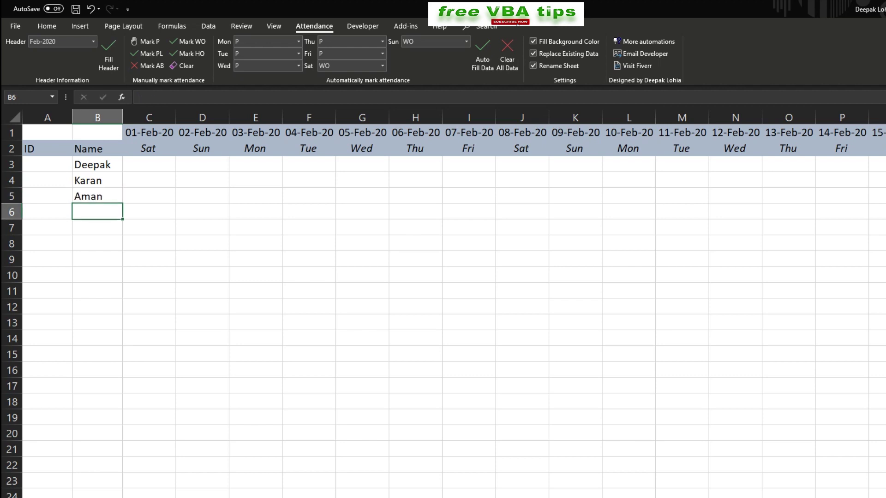
pyautogui.write('Pawan')
pyautogui.press('Return')
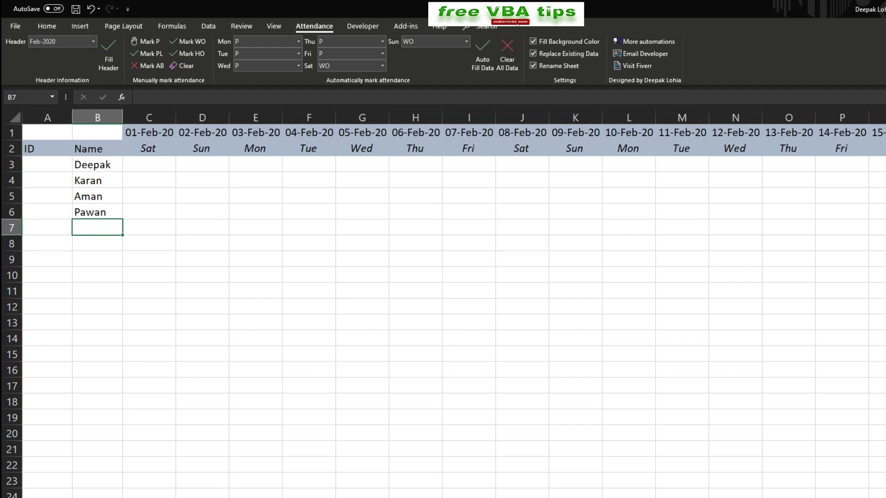
# Auto-fill the Feb-2020 attendance data for the four listed employees and review the marks across the month.
pyautogui.moveTo(97, 165); pyautogui.dragTo(97, 211)
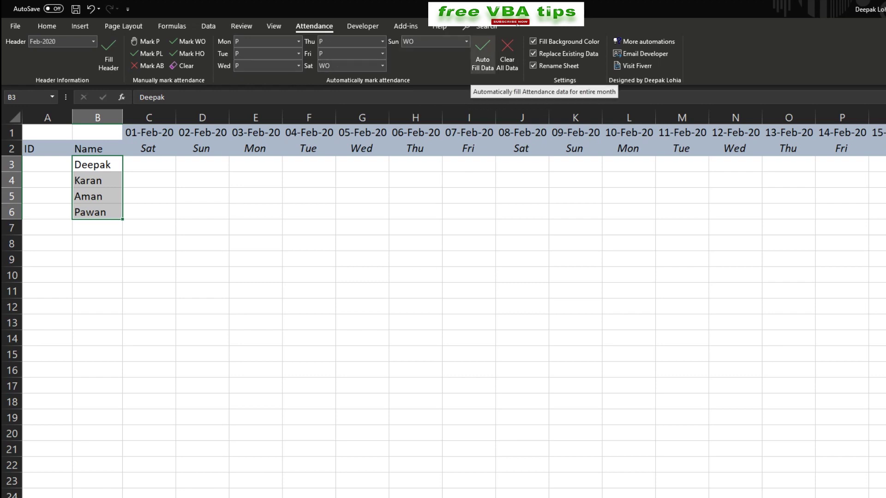
pyautogui.click(482, 54)
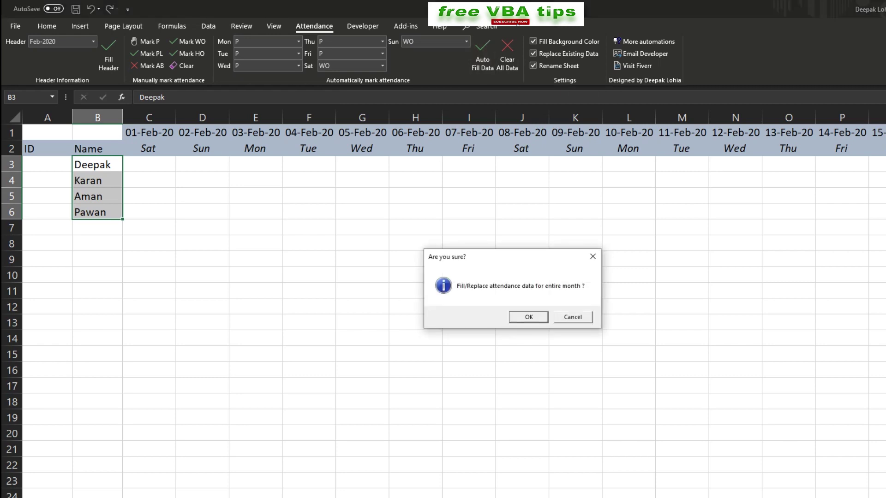
pyautogui.press('Return')
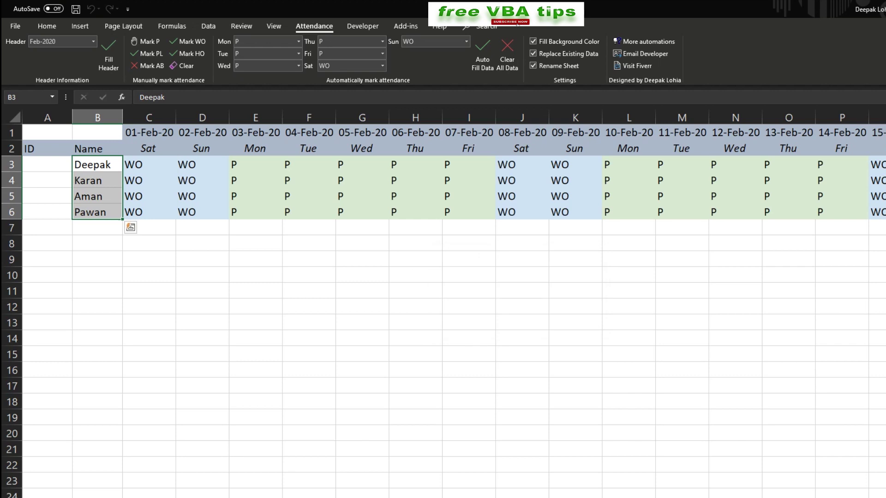
pyautogui.moveTo(149, 164); pyautogui.dragTo(202, 212)
pyautogui.moveTo(256, 165); pyautogui.dragTo(469, 212)
pyautogui.hscroll(5, 454, 300)
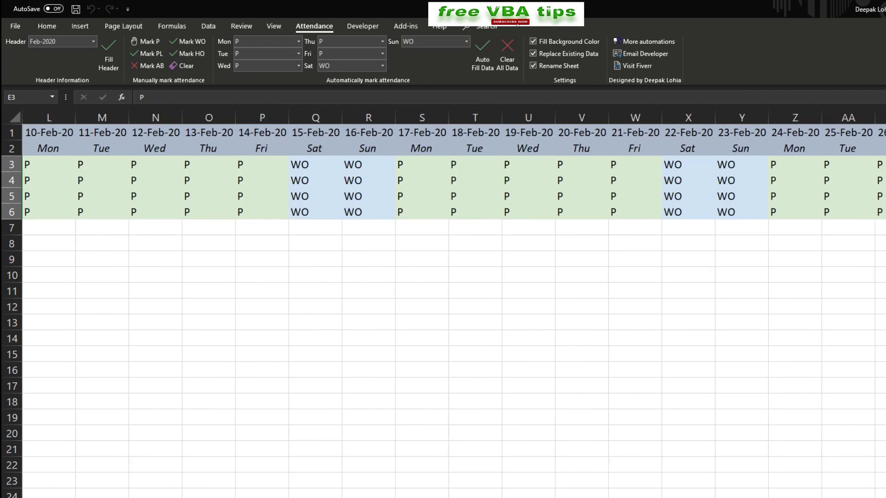
pyautogui.hscroll(-5, 454, 300)
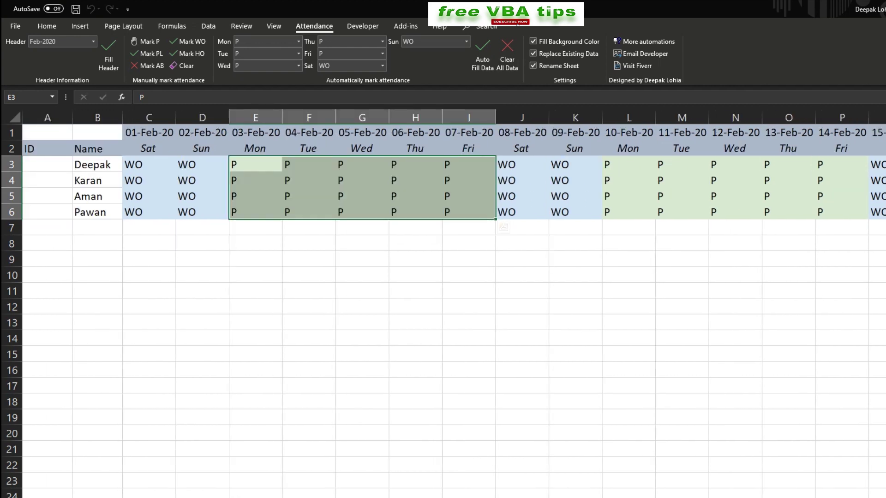
pyautogui.click(362, 212)
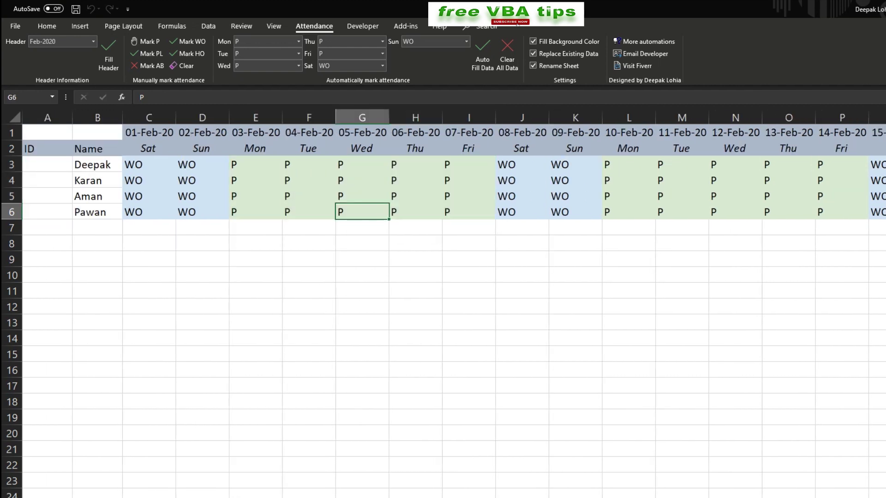
# Mark row 4 absent (AB) on 06-Feb-20 and row 5 absent (AB) from 03-Feb-20 to 07-Feb-20.
pyautogui.click(415, 180)
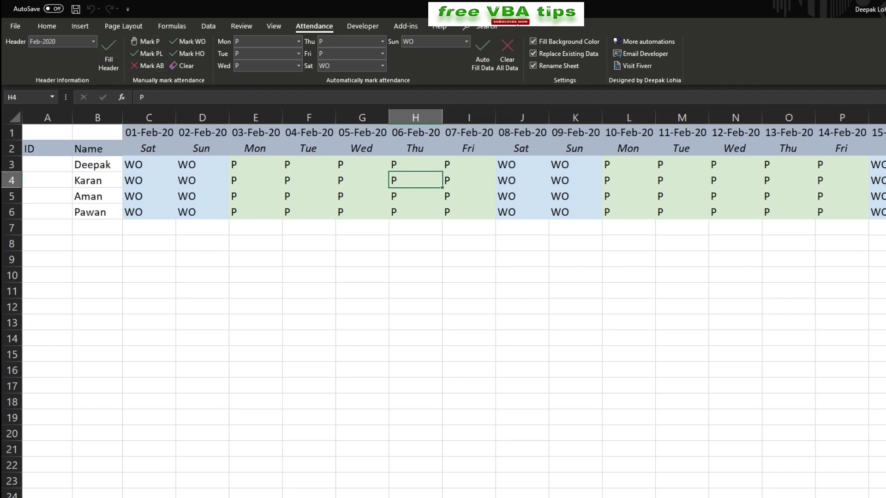
pyautogui.click(148, 65)
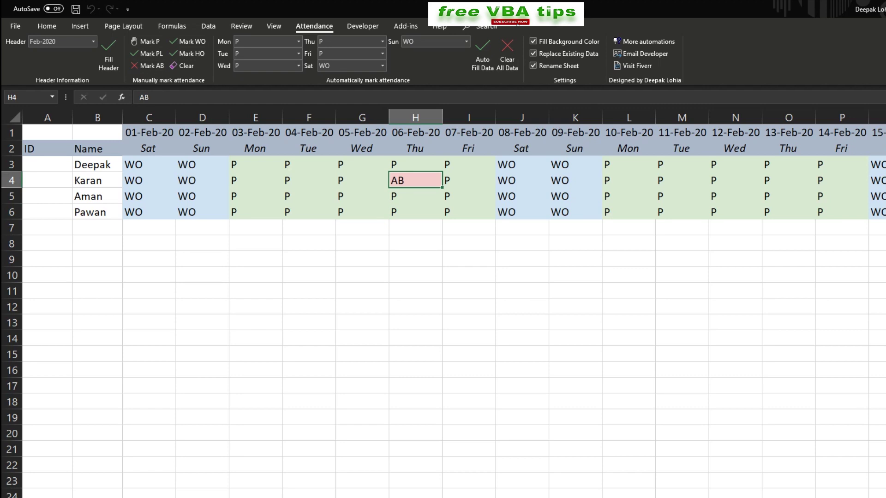
pyautogui.moveTo(255, 196); pyautogui.dragTo(469, 196)
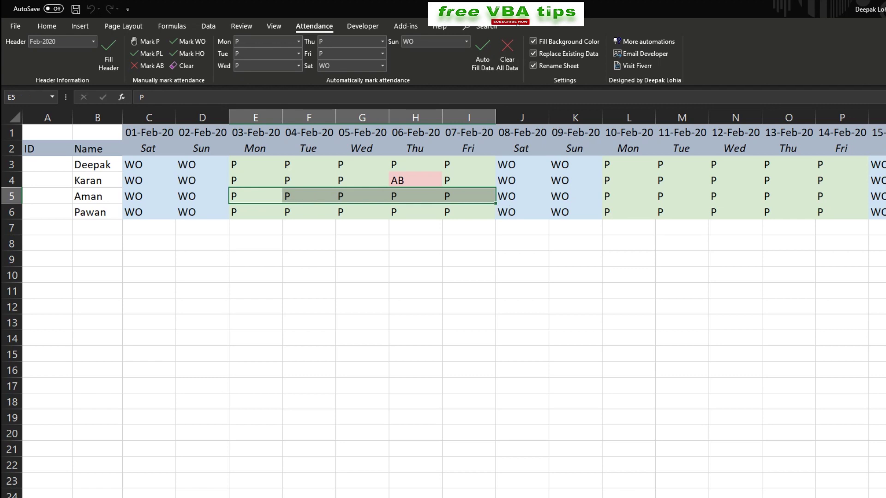
pyautogui.moveTo(254, 196); pyautogui.dragTo(469, 196)
pyautogui.click(148, 66)
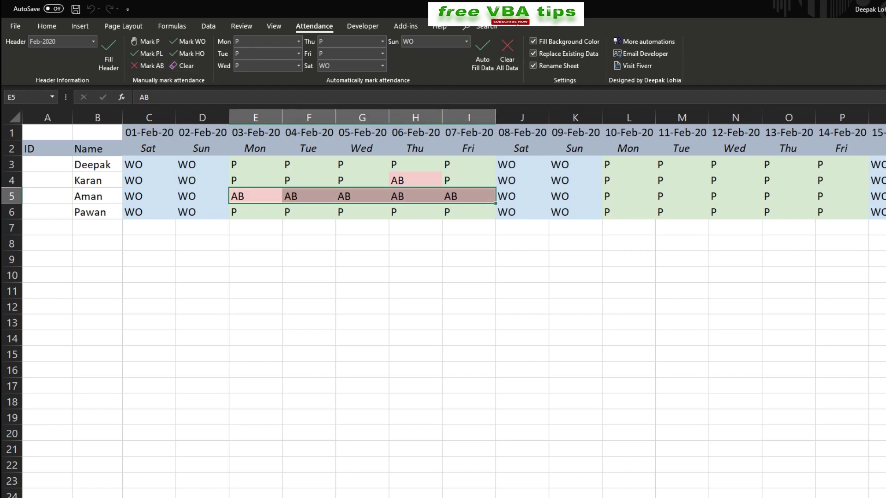
# Mark row 4 as PL from 03-Feb-20 to 07-Feb-20 and row 3 as WO on 06-Feb-20 and 07-Feb-20.
pyautogui.moveTo(254, 180); pyautogui.dragTo(469, 180)
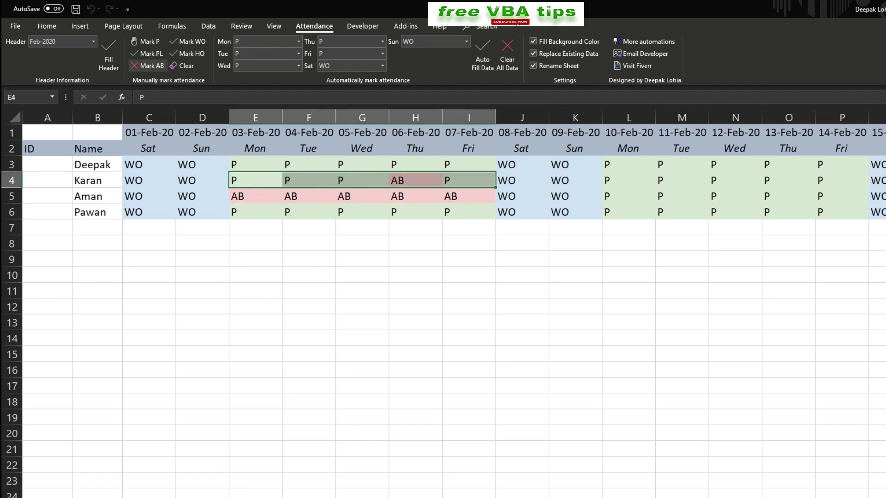
pyautogui.click(147, 54)
pyautogui.moveTo(344, 165); pyautogui.dragTo(469, 165)
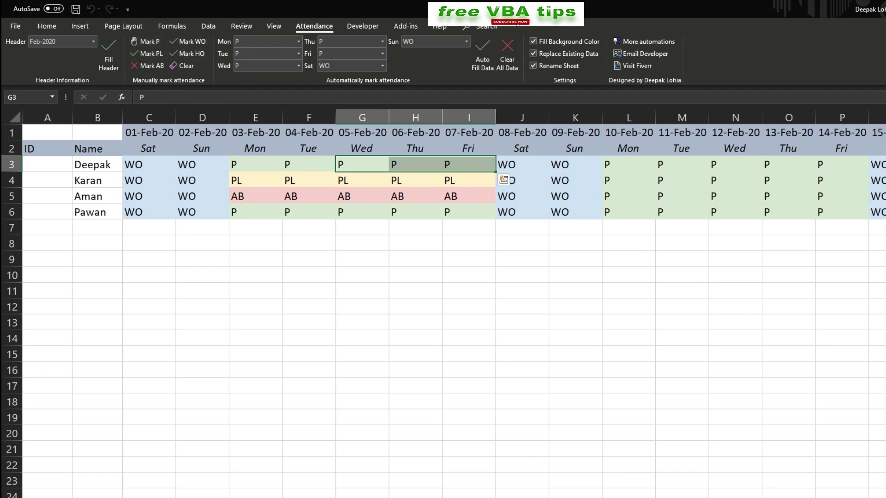
pyautogui.click(416, 164)
pyautogui.moveTo(468, 165); pyautogui.dragTo(415, 165)
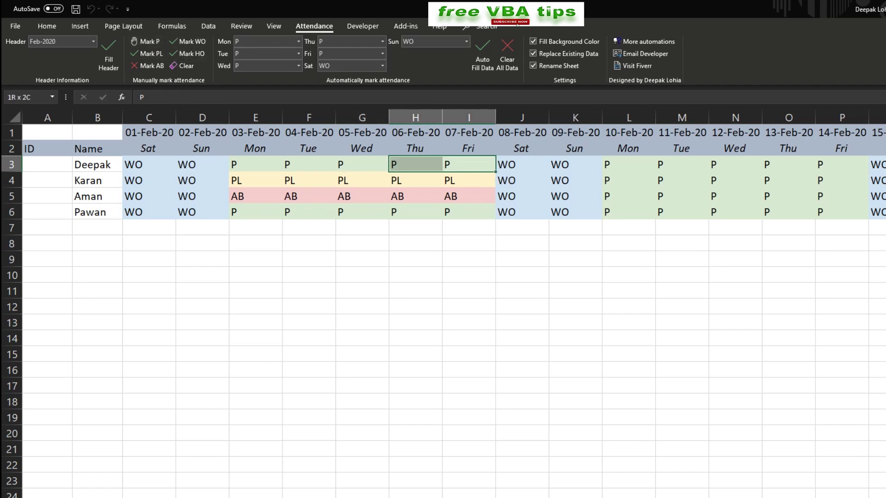
pyautogui.click(187, 41)
# Mark row 3 as present (P) on 08-Feb-20 and 09-Feb-20 and review the manual marks.
pyautogui.moveTo(522, 164); pyautogui.dragTo(575, 164)
pyautogui.click(145, 42)
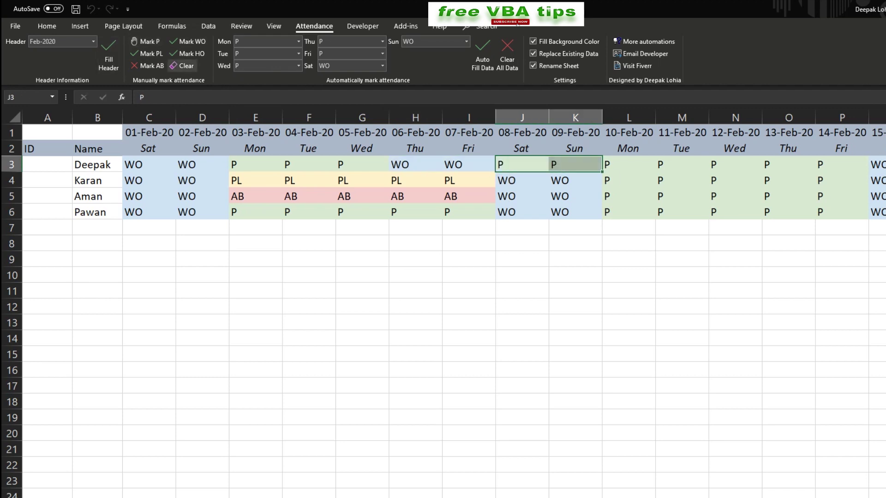
pyautogui.press('Right')
pyautogui.press('Left')
pyautogui.press('Right')
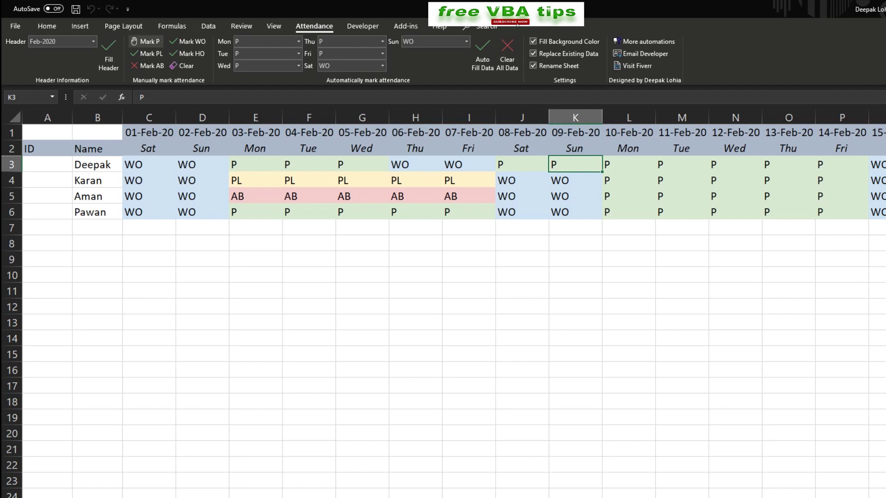
pyautogui.moveTo(255, 165); pyautogui.dragTo(362, 181)
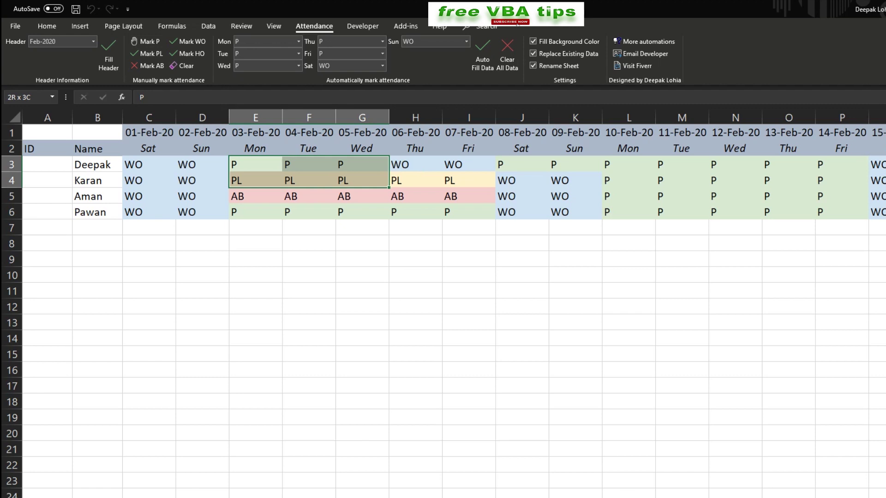
pyautogui.click(415, 164)
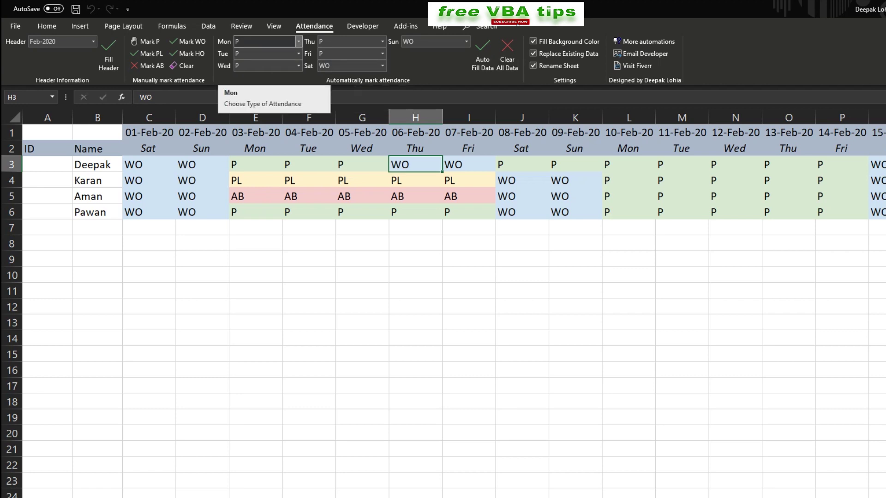
# Set the automatic attendance types to WO for Monday and Tuesday and to P for Saturday and Sunday.
pyautogui.click(299, 41)
pyautogui.click(241, 64)
pyautogui.click(299, 54)
pyautogui.click(242, 76)
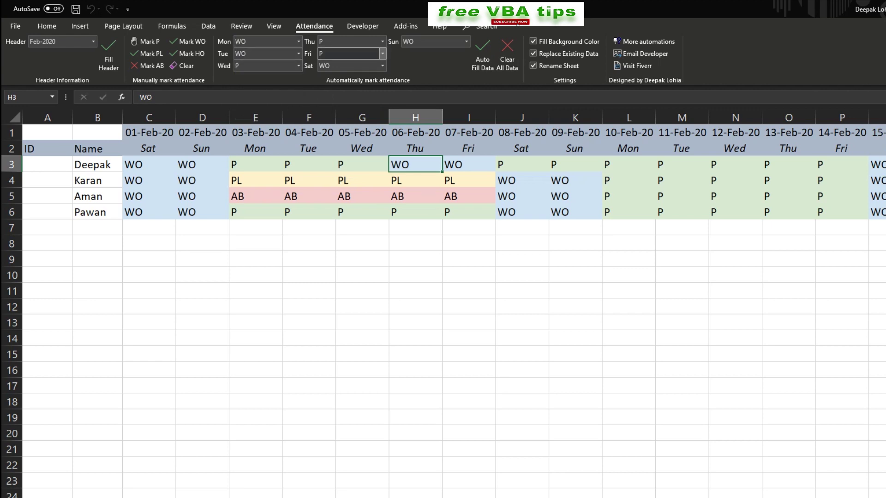
pyautogui.click(382, 65)
pyautogui.click(325, 77)
pyautogui.click(383, 65)
pyautogui.click(323, 76)
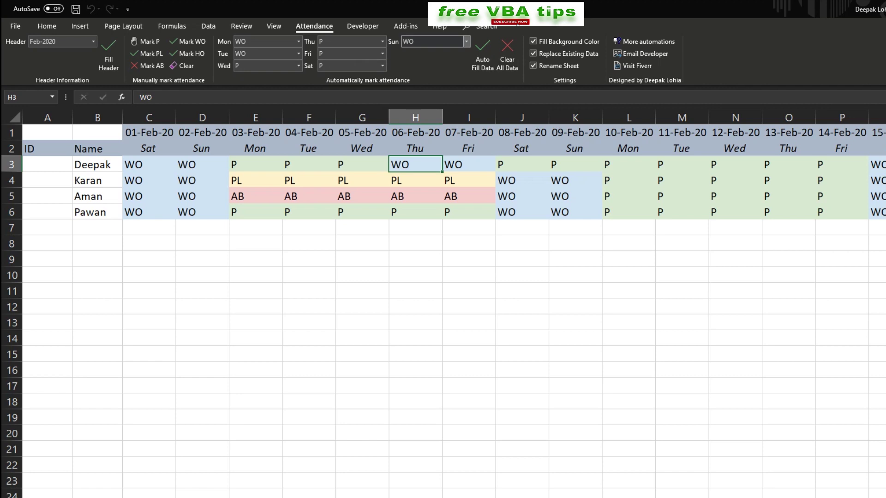
pyautogui.click(466, 42)
pyautogui.click(408, 51)
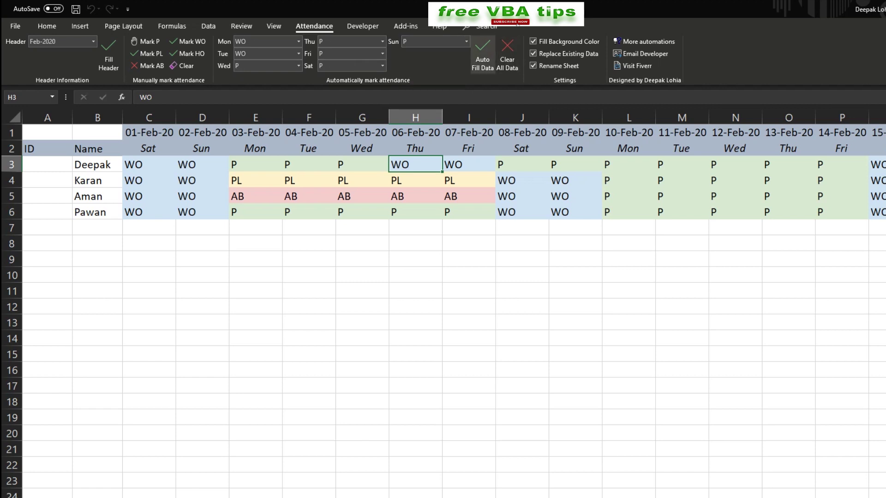
# Auto-fill the entire month with the chosen weekday types and check the Monday and Tuesday cells E3:F6.
pyautogui.click(482, 54)
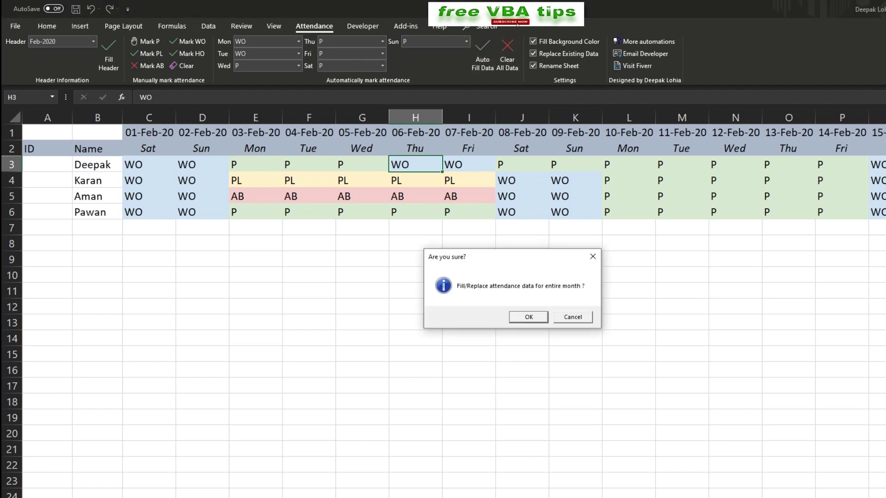
pyautogui.press('Return')
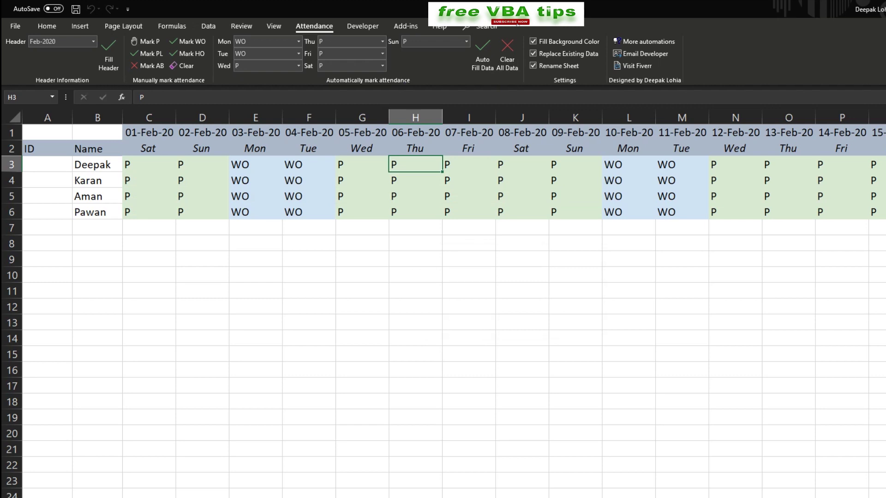
pyautogui.moveTo(255, 165); pyautogui.dragTo(309, 212)
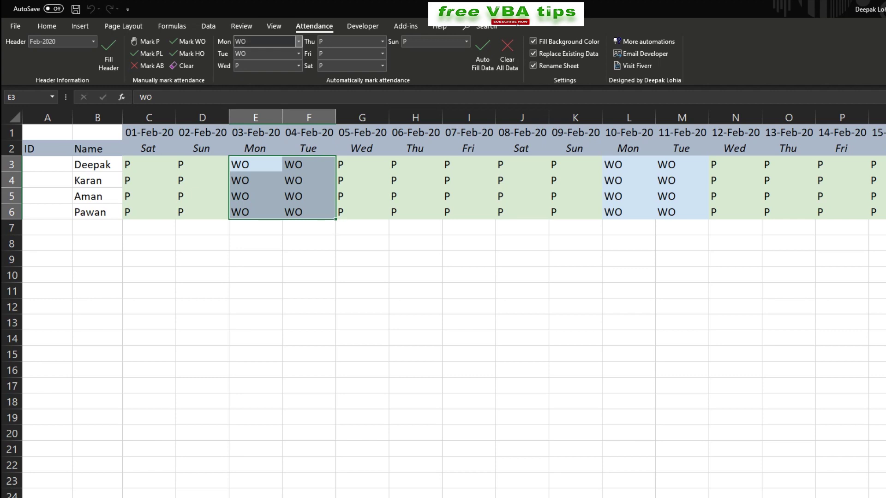
# Set the Monday attendance type to "-" and auto-fill the entire month again.
pyautogui.click(298, 42)
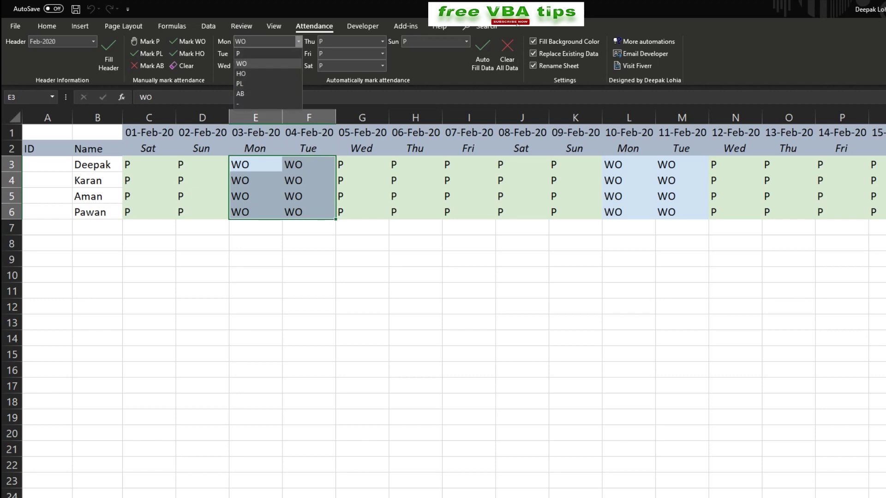
pyautogui.click(238, 104)
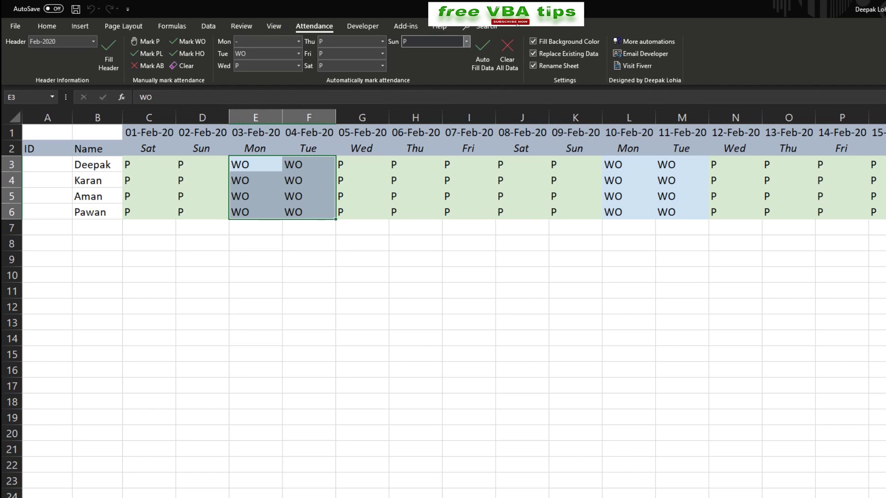
pyautogui.click(482, 55)
pyautogui.click(529, 316)
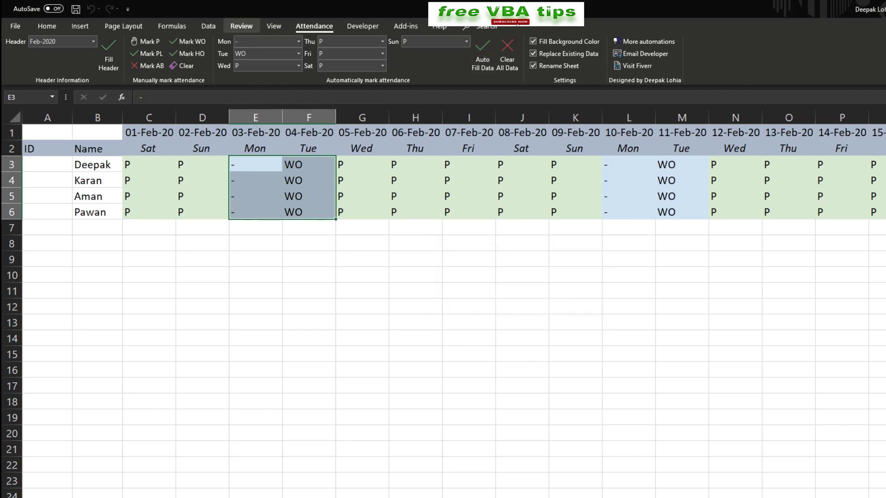
# Set the Monday attendance type to P and refill the month's attendance data.
pyautogui.click(298, 41)
pyautogui.click(240, 51)
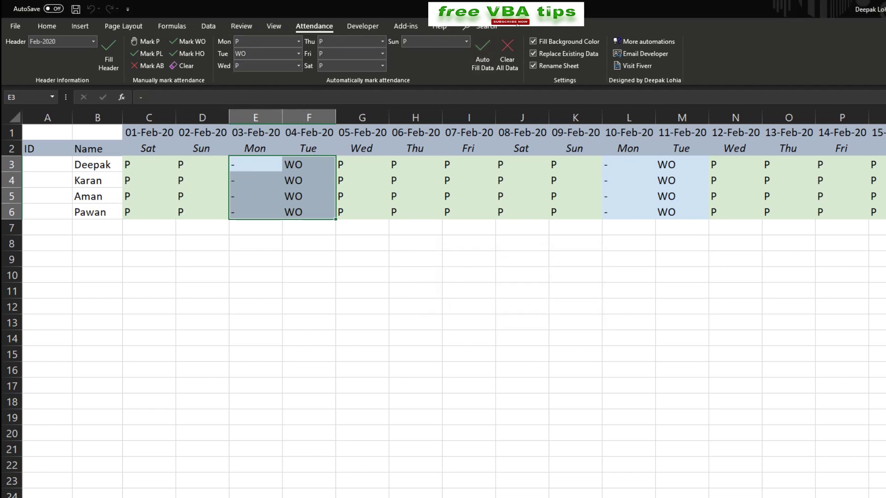
pyautogui.click(482, 55)
pyautogui.press('Return')
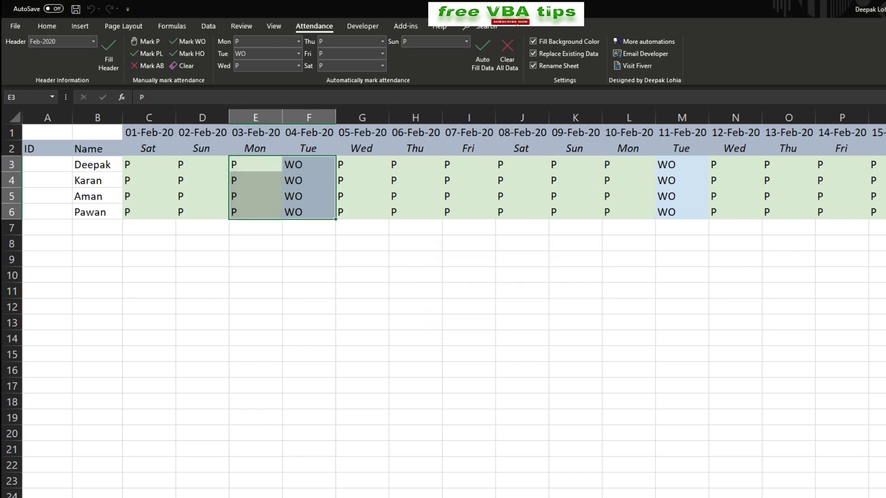
pyautogui.click(468, 180)
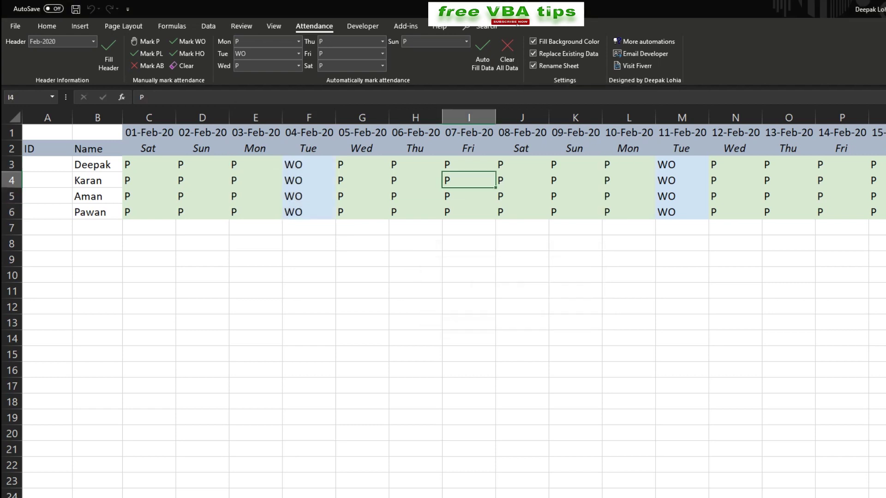
pyautogui.moveTo(362, 164); pyautogui.dragTo(468, 212)
pyautogui.click(308, 164)
pyautogui.click(362, 164)
pyautogui.moveTo(362, 164); pyautogui.dragTo(416, 212)
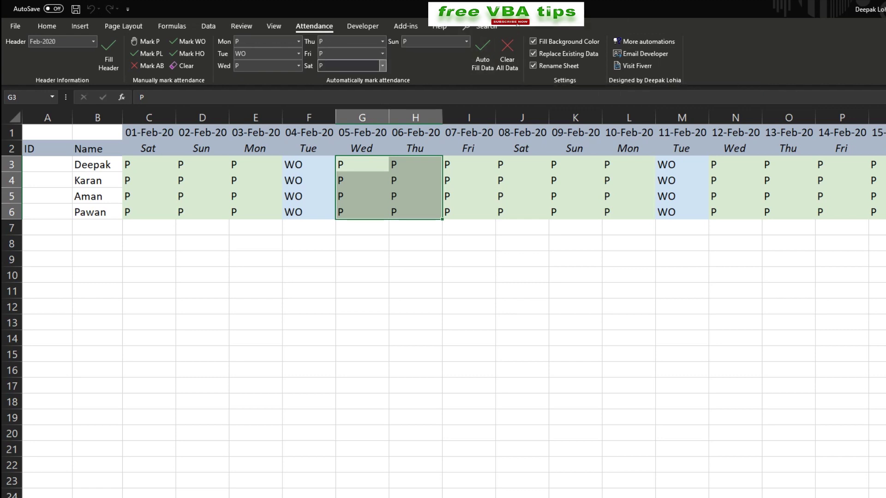
# Set Saturday and Sunday to WO and Tuesday to P, auto-fill the entire month, and check the weekend and weekday marks.
pyautogui.click(382, 65)
pyautogui.click(325, 88)
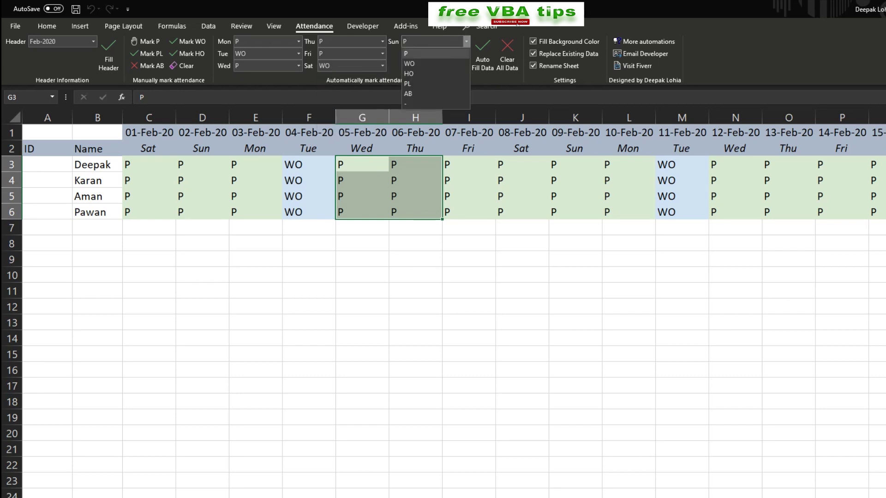
pyautogui.click(298, 53)
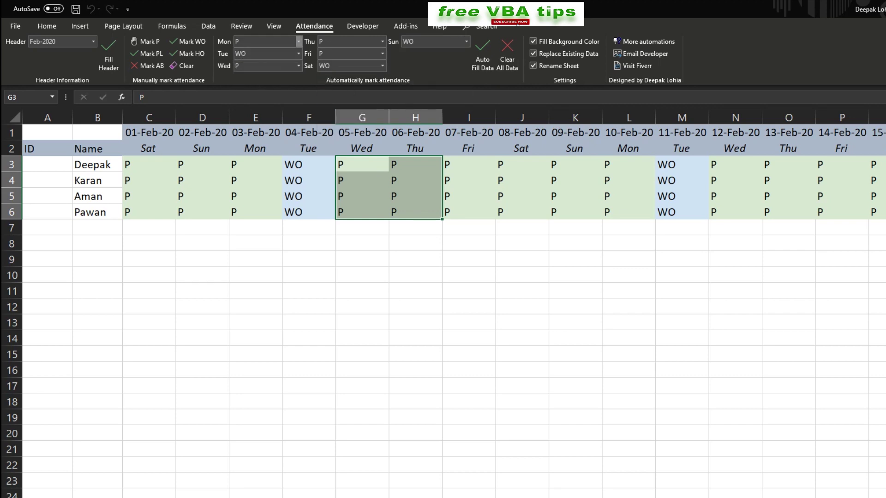
pyautogui.click(238, 65)
pyautogui.click(482, 53)
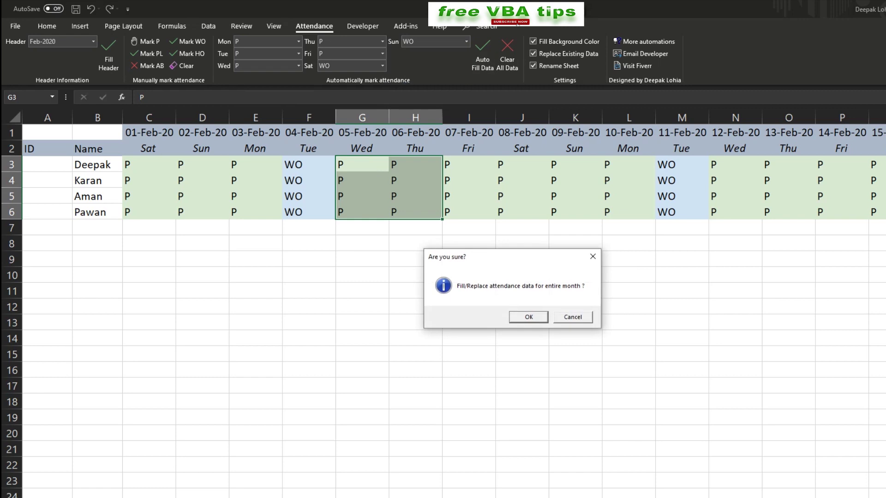
pyautogui.click(528, 318)
pyautogui.moveTo(148, 164); pyautogui.dragTo(202, 196)
pyautogui.moveTo(522, 165); pyautogui.dragTo(574, 196)
pyautogui.moveTo(295, 181); pyautogui.dragTo(470, 196)
pyautogui.click(362, 196)
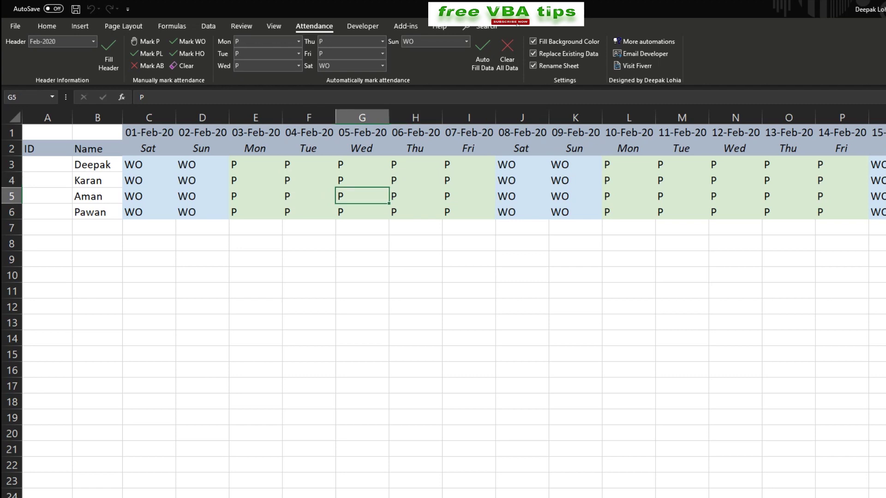
# Clear the attendance marks in row 5 from 04-Feb-20 to 07-Feb-20.
pyautogui.moveTo(308, 196); pyautogui.dragTo(469, 196)
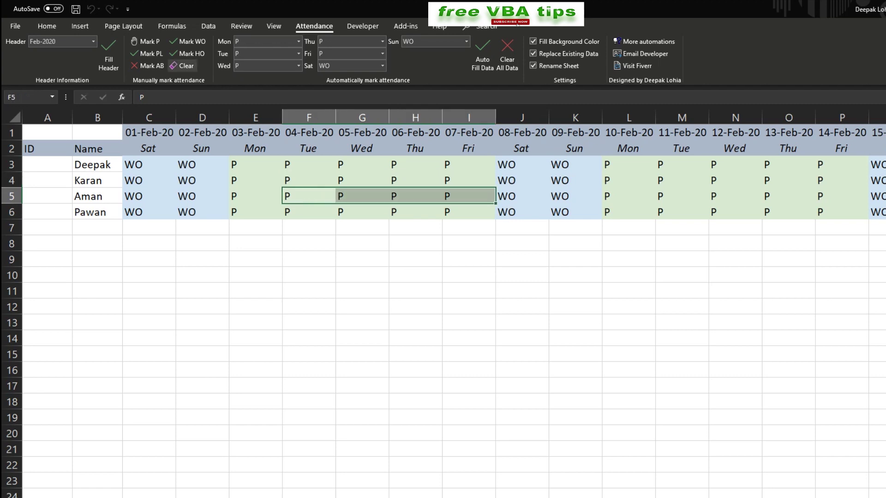
pyautogui.click(182, 66)
pyautogui.click(415, 181)
pyautogui.click(415, 196)
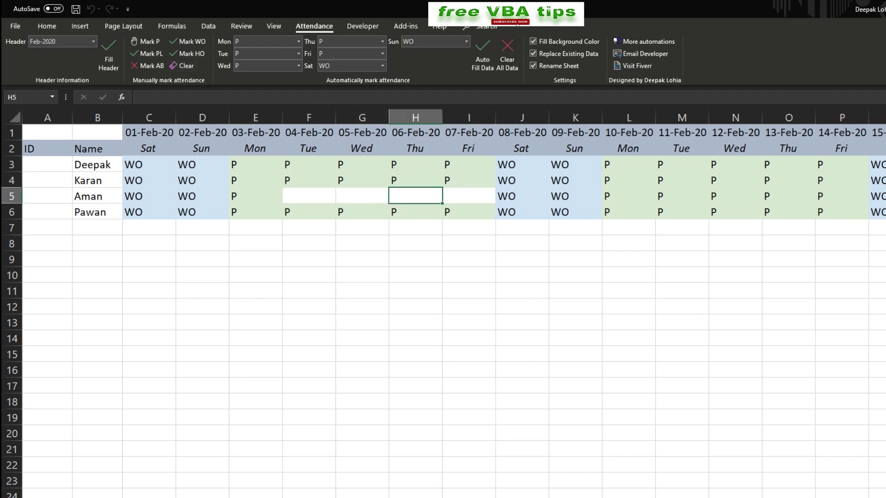
# Mark row 4 as AB from 10-Feb-20 to 12-Feb-20 and row 6 as PL from 12-Feb-20 to 14-Feb-20.
pyautogui.moveTo(627, 179); pyautogui.dragTo(735, 180)
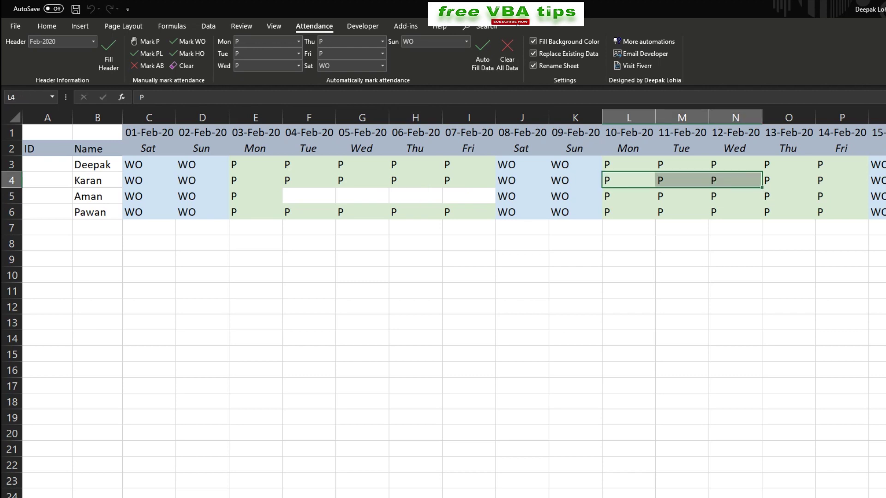
pyautogui.click(148, 66)
pyautogui.moveTo(736, 212); pyautogui.dragTo(841, 211)
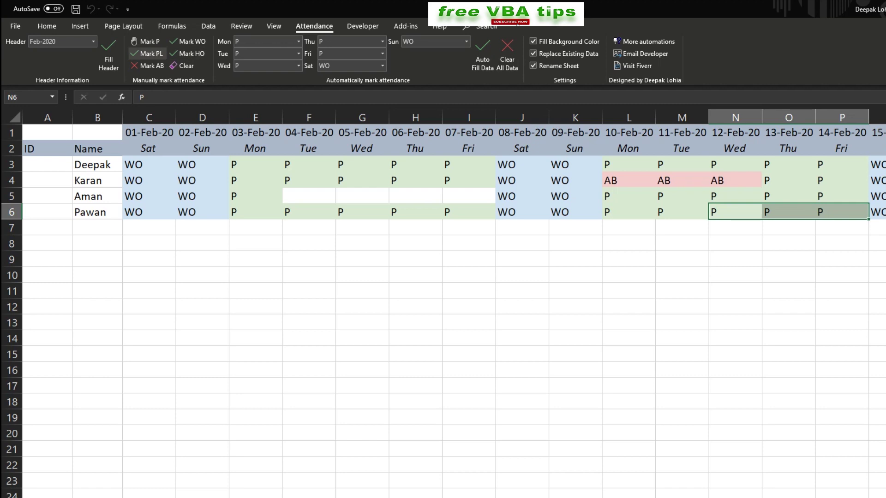
pyautogui.click(147, 53)
pyautogui.click(682, 196)
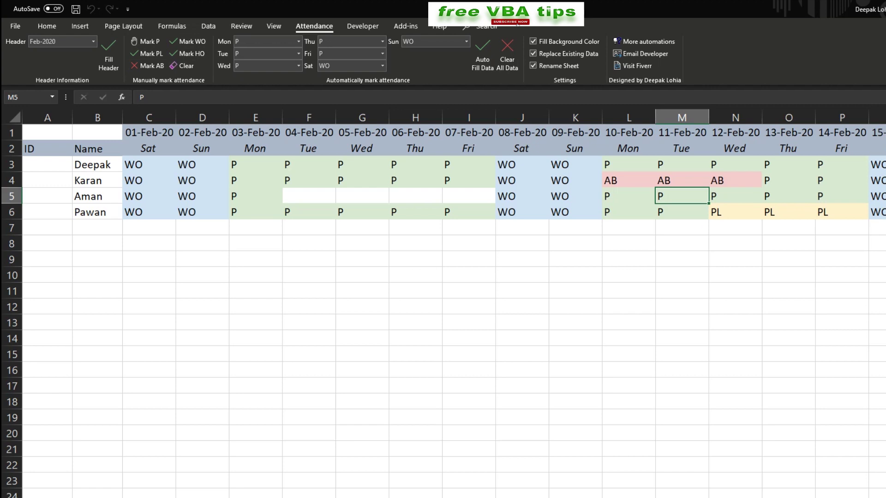
# Auto-fill only the blank attendance cells with Replace Existing Data disabled, check F5:I5, and re-enable the option.
pyautogui.click(534, 54)
pyautogui.click(482, 56)
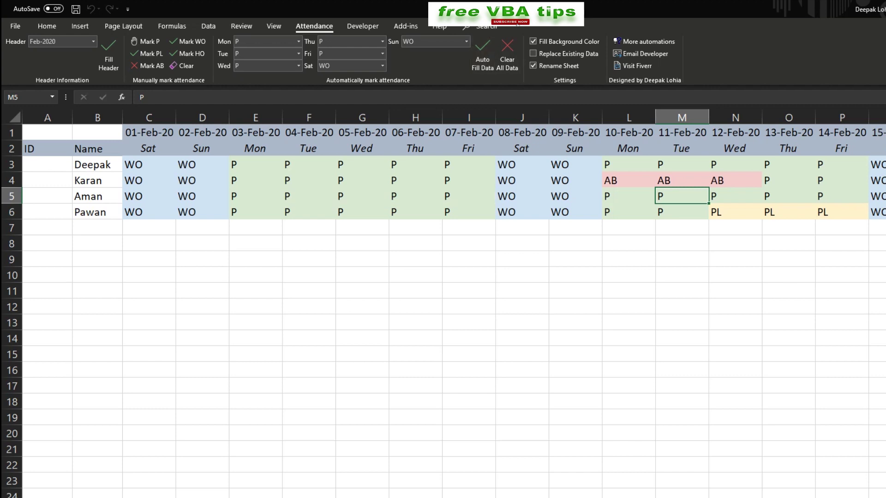
pyautogui.moveTo(308, 196); pyautogui.dragTo(468, 196)
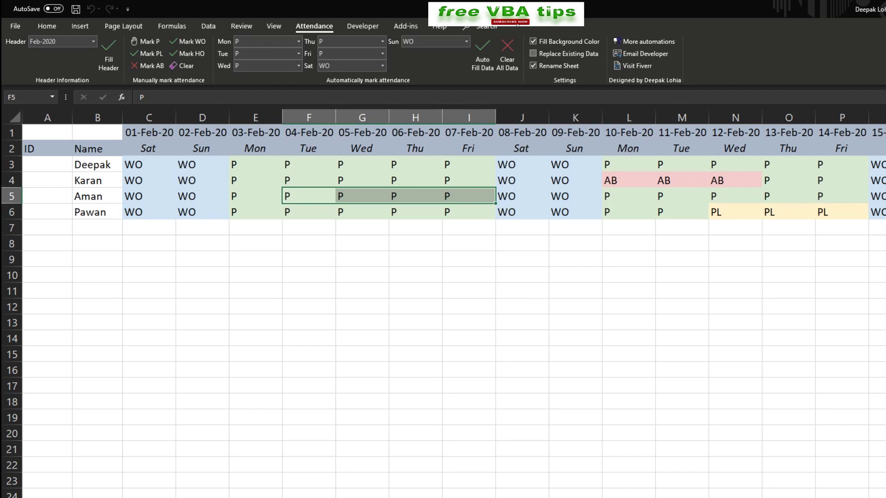
pyautogui.click(533, 53)
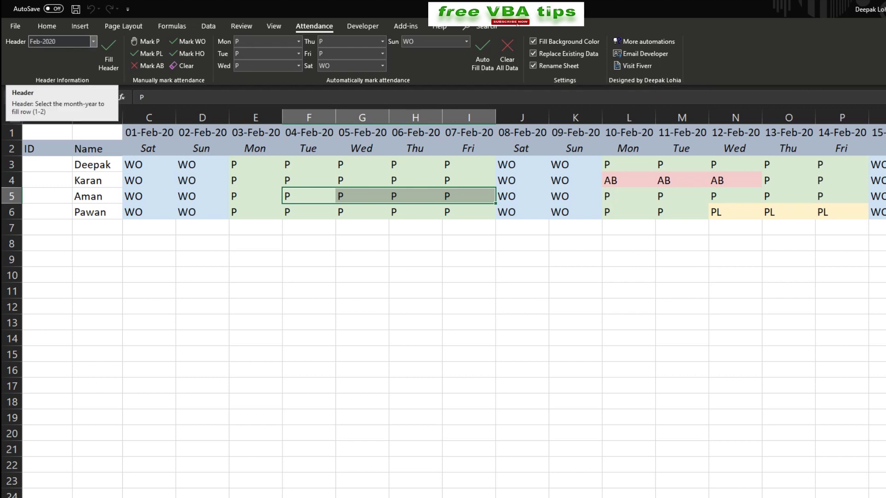
# Replace the attendance header with the one for Dec-2019, keeping the Rename Sheet option on.
pyautogui.click(93, 42)
pyautogui.click(44, 63)
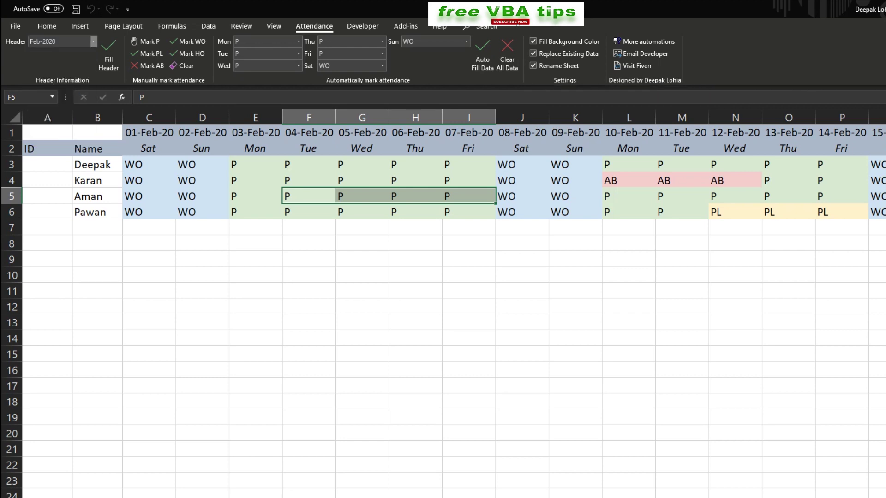
pyautogui.click(109, 56)
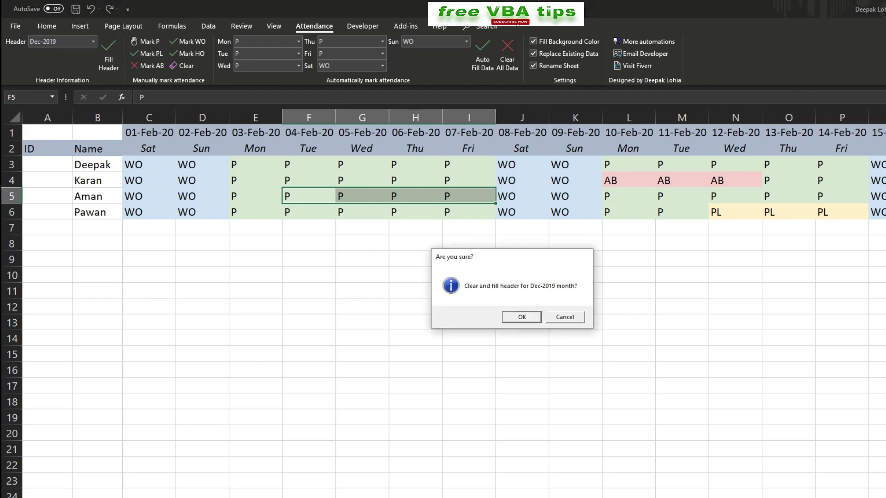
pyautogui.click(522, 317)
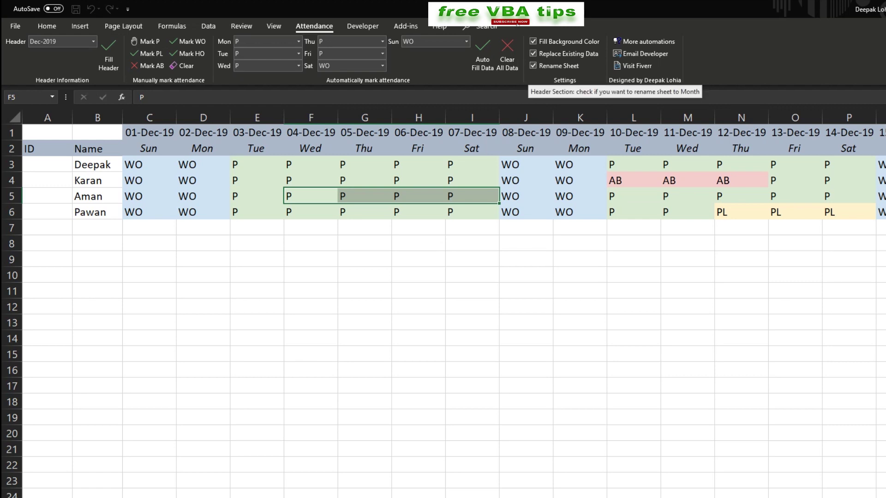
pyautogui.click(418, 259)
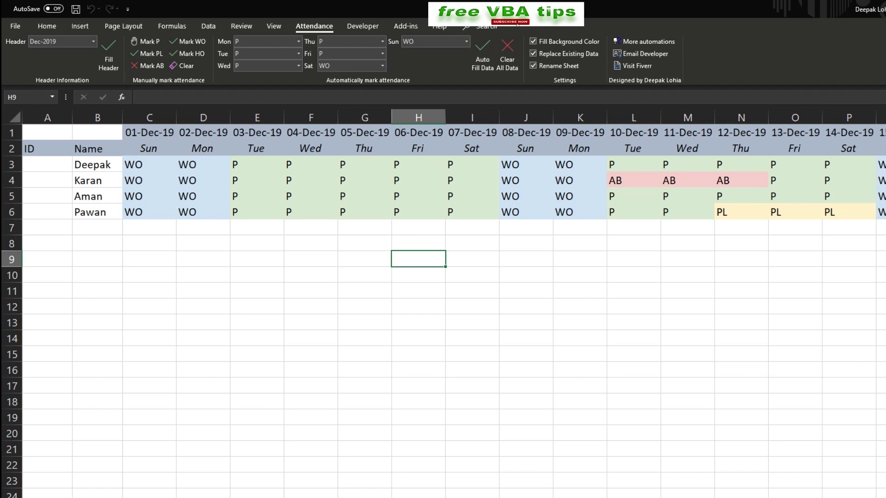